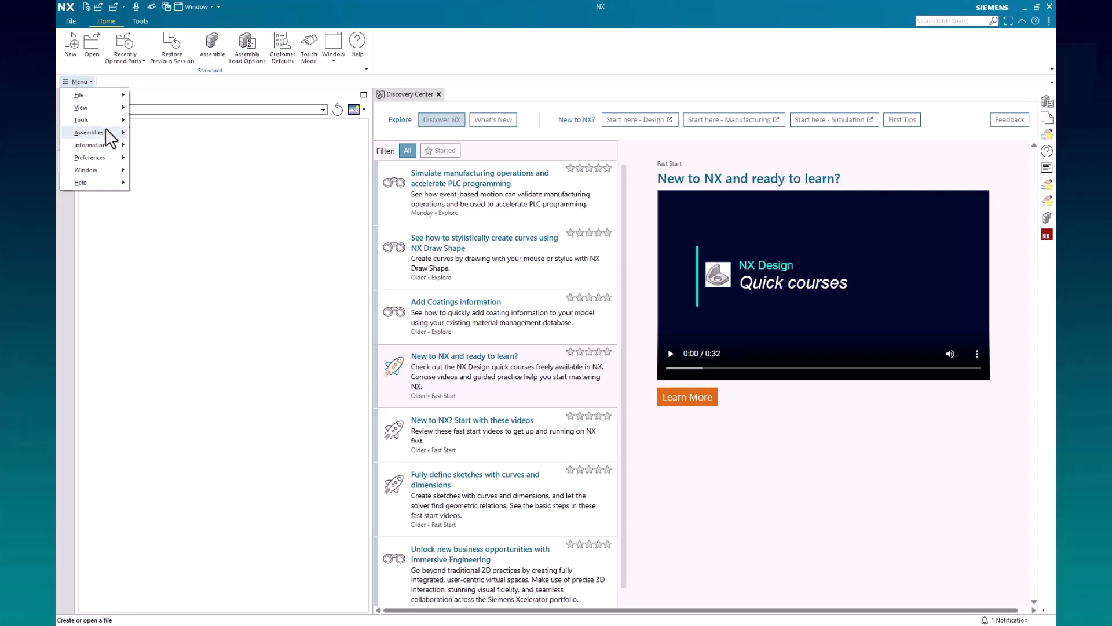
Switch to File Explorer and open the RevisionA folder inside CloneMovie
{"action": "mouse_move", "coordinate": [105, 130]}
{"action": "mouse_move", "coordinate": [186, 193]}
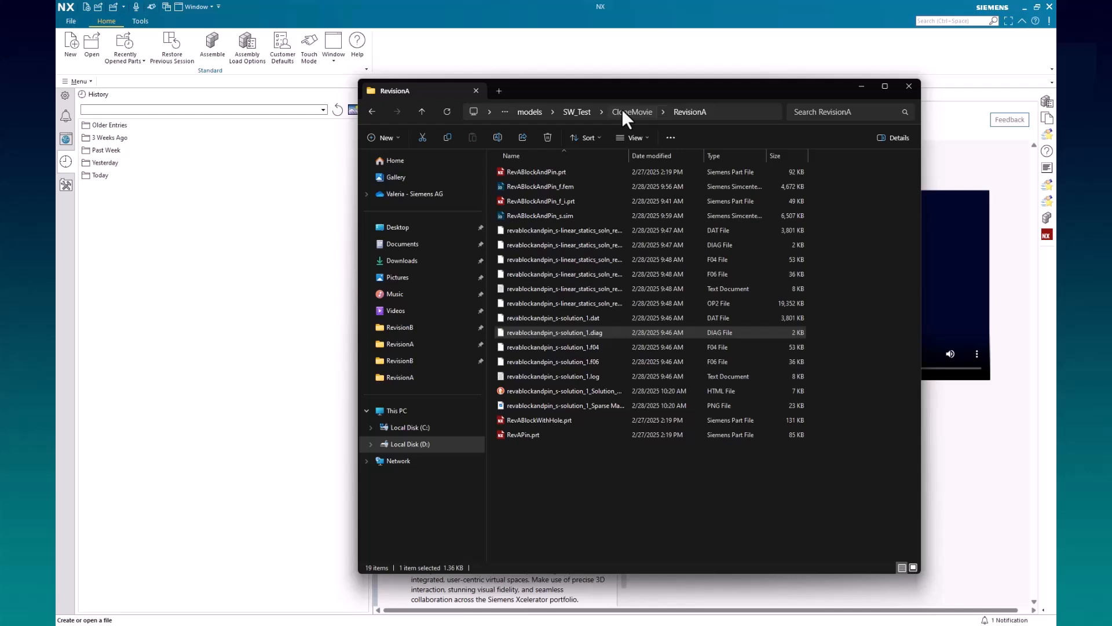
{"action": "left_click", "coordinate": [623, 111]}
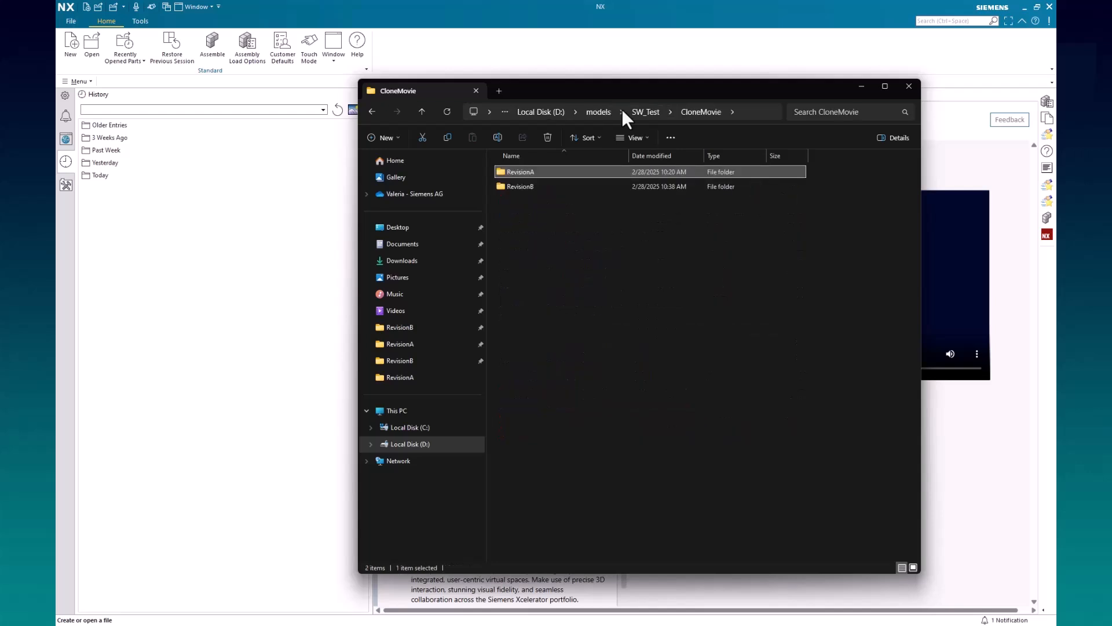
{"action": "left_click", "coordinate": [541, 187]}
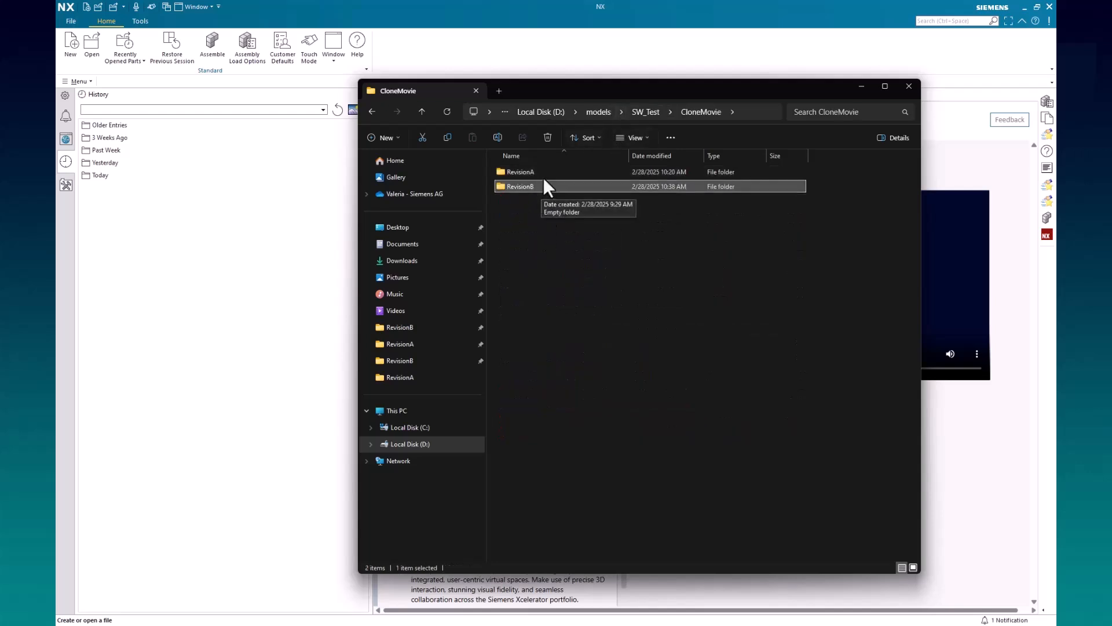
{"action": "double_click", "coordinate": [543, 174]}
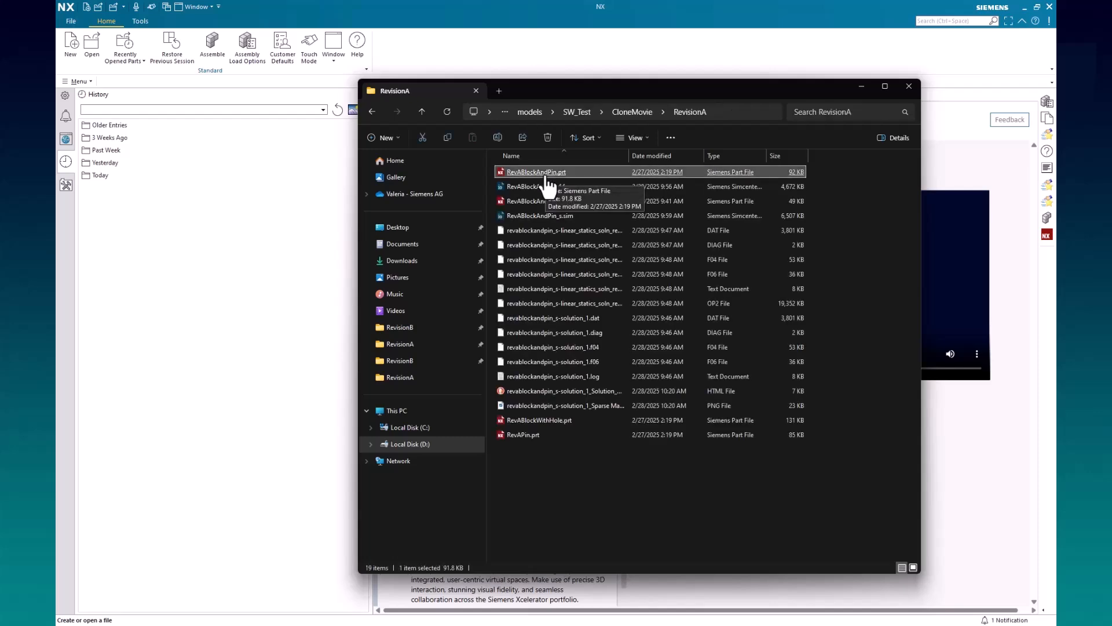
Examine the part, FEM, simulation and solution files in the RevisionA folder, widening the Name column to read full file names
{"action": "left_click", "coordinate": [560, 425]}
{"action": "left_click", "coordinate": [563, 436], "text": "ctrl"}
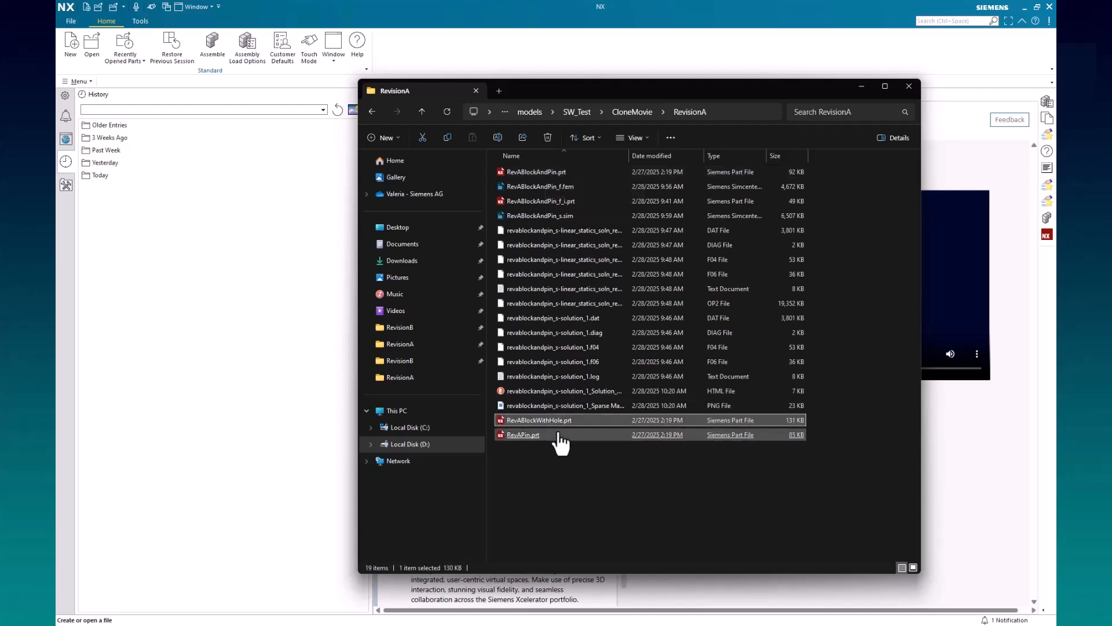
{"action": "left_click", "coordinate": [581, 172], "text": "ctrl"}
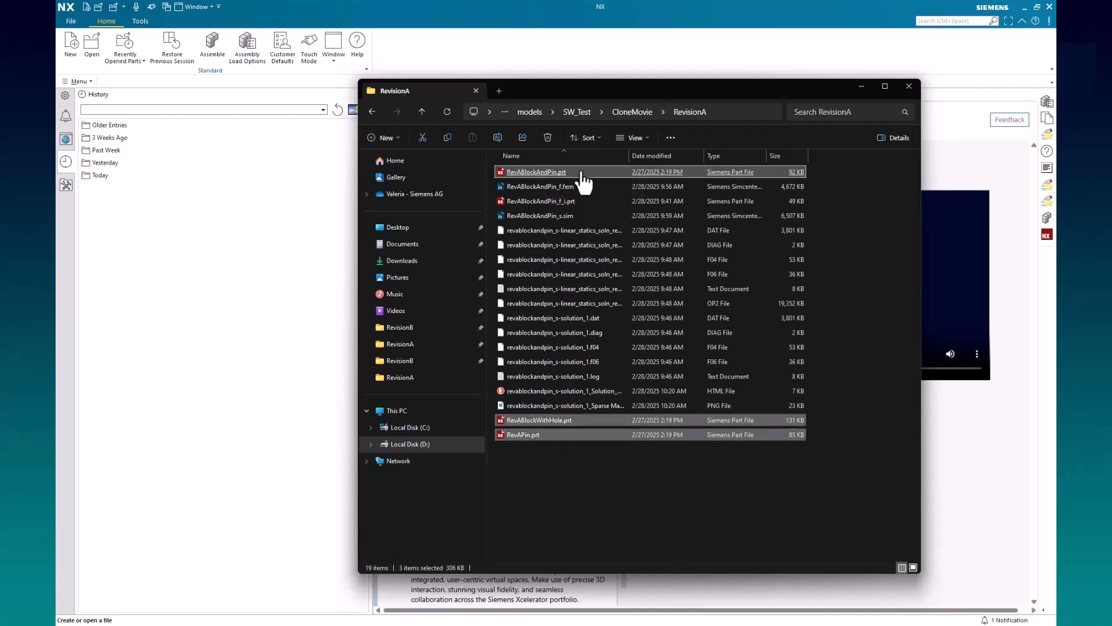
{"action": "left_click", "coordinate": [582, 217]}
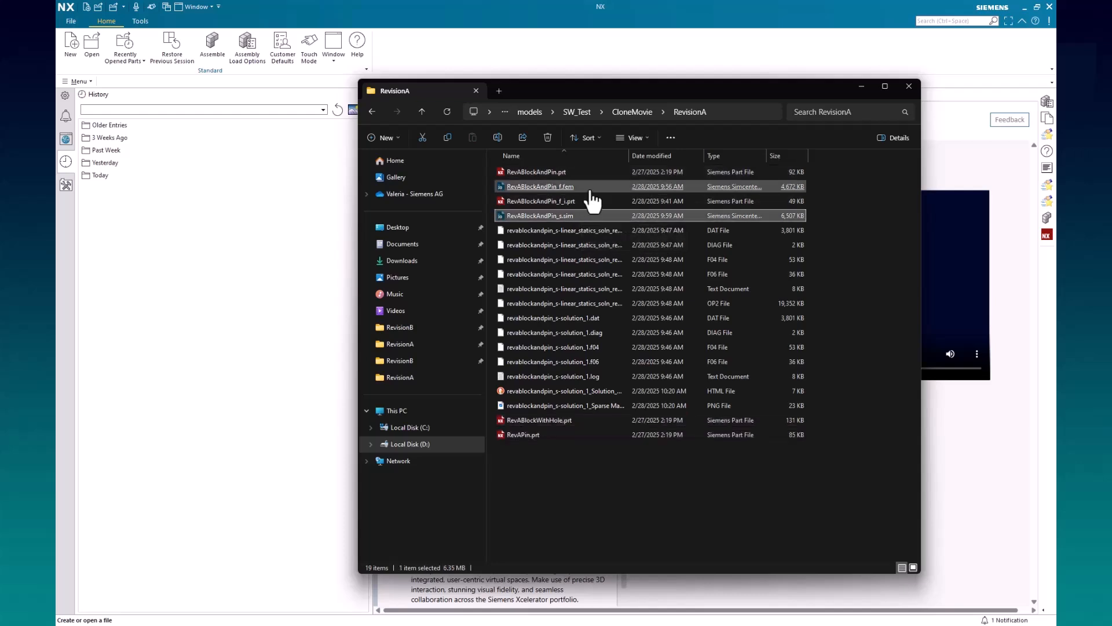
{"action": "left_click", "coordinate": [590, 187]}
{"action": "left_click", "coordinate": [587, 202]}
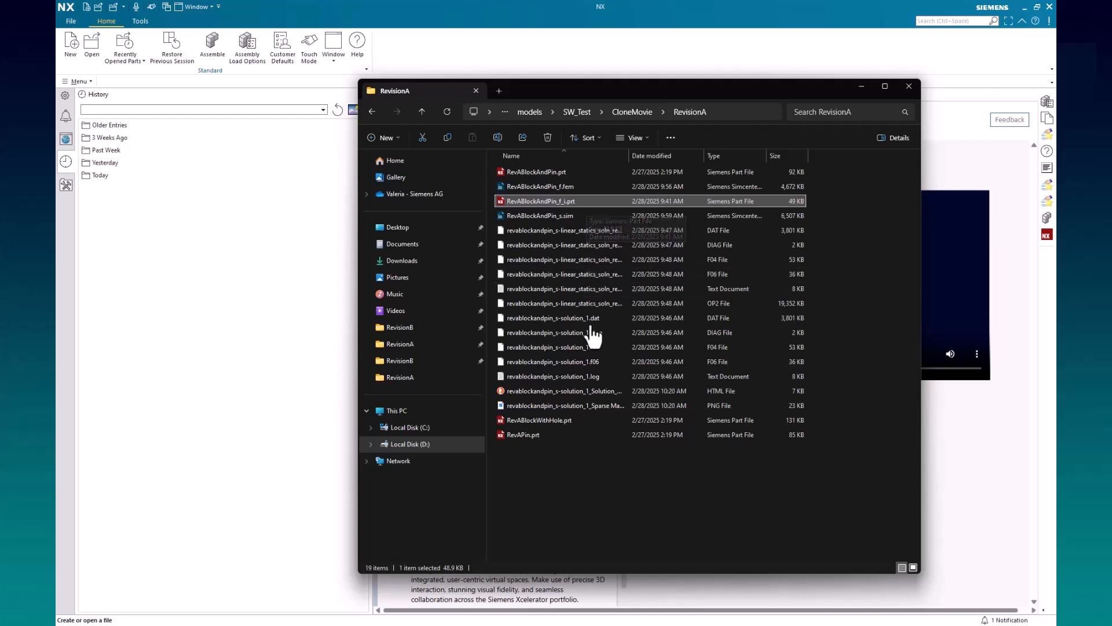
{"action": "left_click", "coordinate": [606, 231]}
{"action": "left_click_drag", "start_coordinate": [626, 154], "coordinate": [699, 155]}
{"action": "key", "text": "Up"}
{"action": "left_click", "coordinate": [632, 111]}
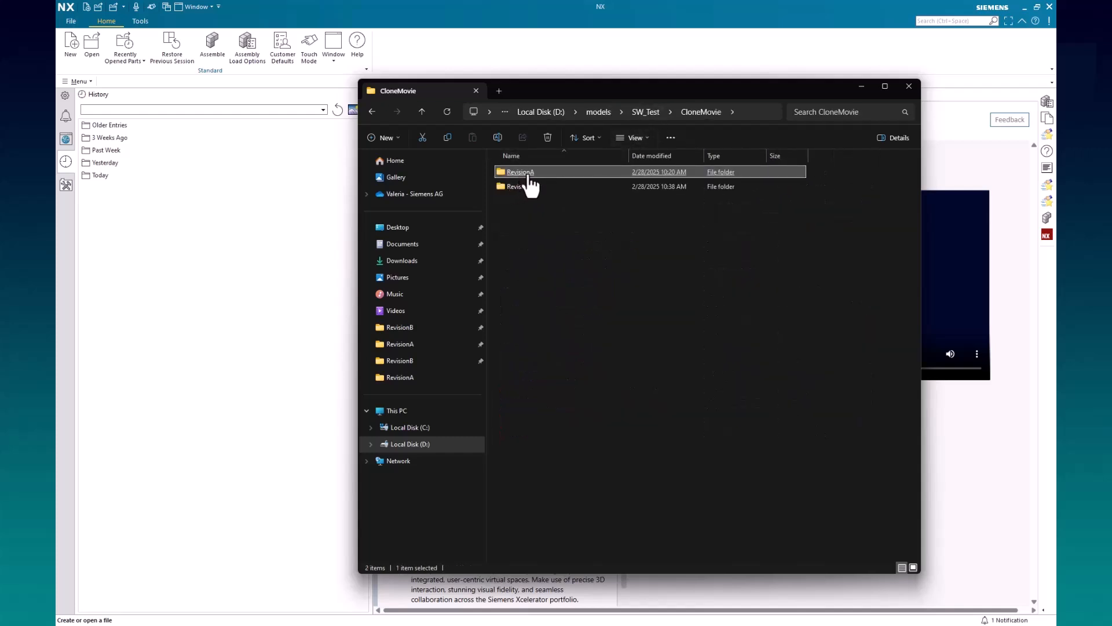
Check the contents of the RevisionB folder, view RevisionA again and return to NX
{"action": "left_click", "coordinate": [536, 196]}
{"action": "double_click", "coordinate": [536, 191]}
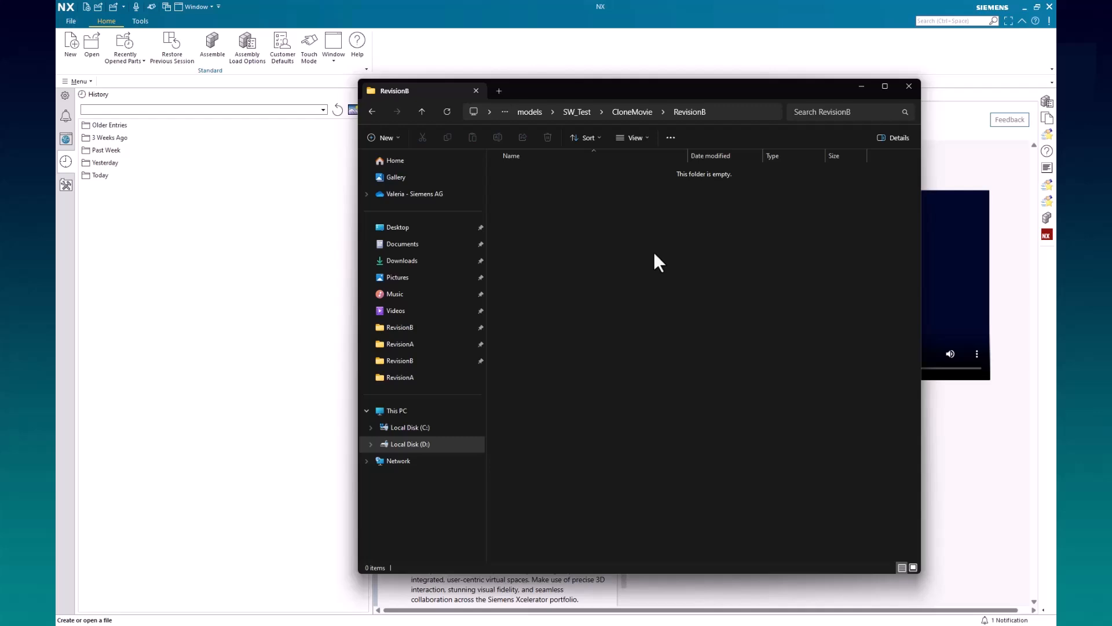
{"action": "left_click", "coordinate": [632, 112]}
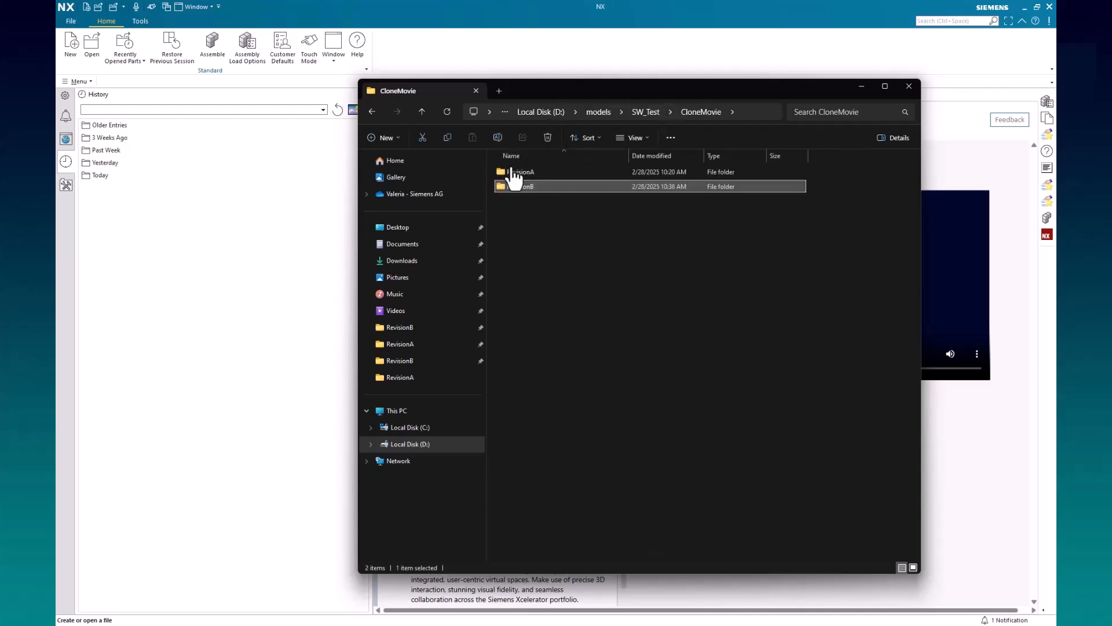
{"action": "double_click", "coordinate": [519, 175]}
{"action": "left_click", "coordinate": [518, 174]}
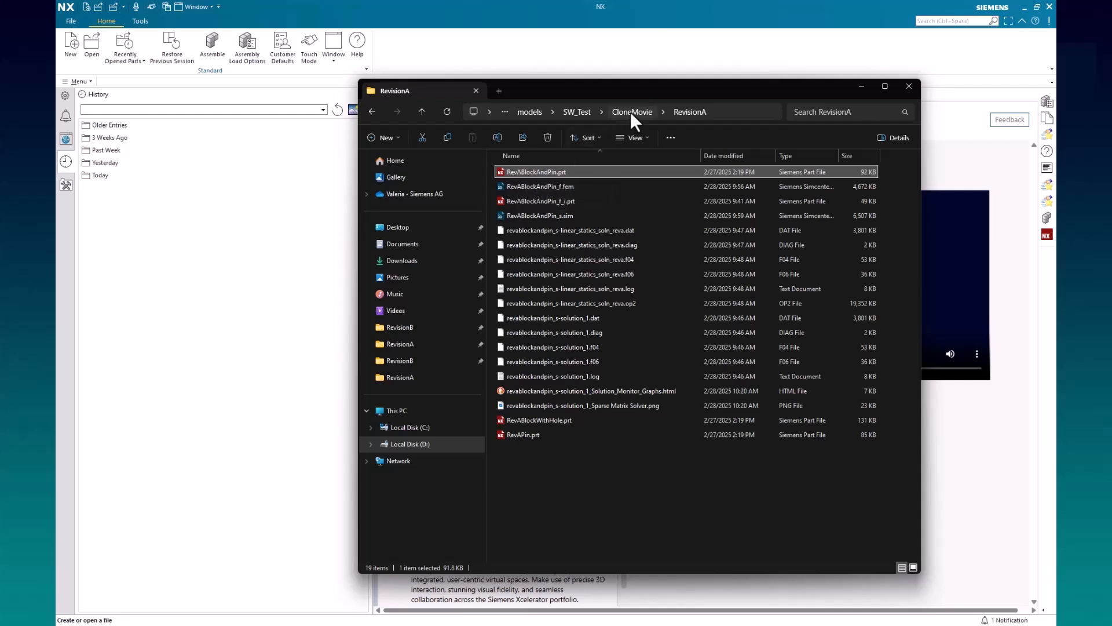
{"action": "left_click", "coordinate": [482, 7]}
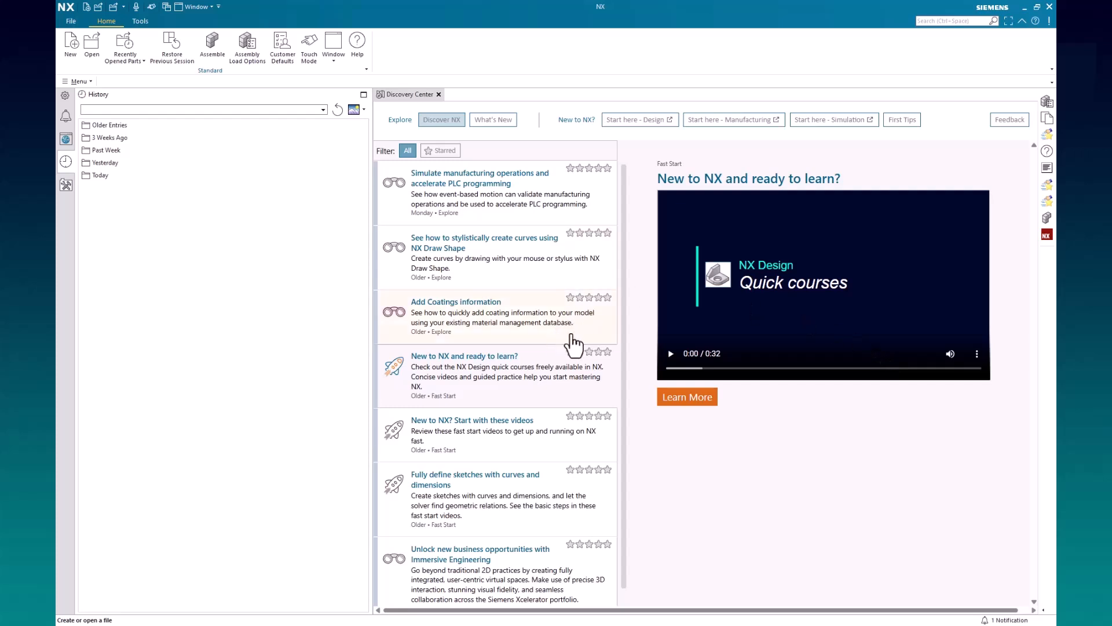
Start creating a clone assembly and add the simulation file RevABlockAndPin_s.sim from the RevisionA folder
{"action": "left_click", "coordinate": [81, 82]}
{"action": "mouse_move", "coordinate": [105, 135]}
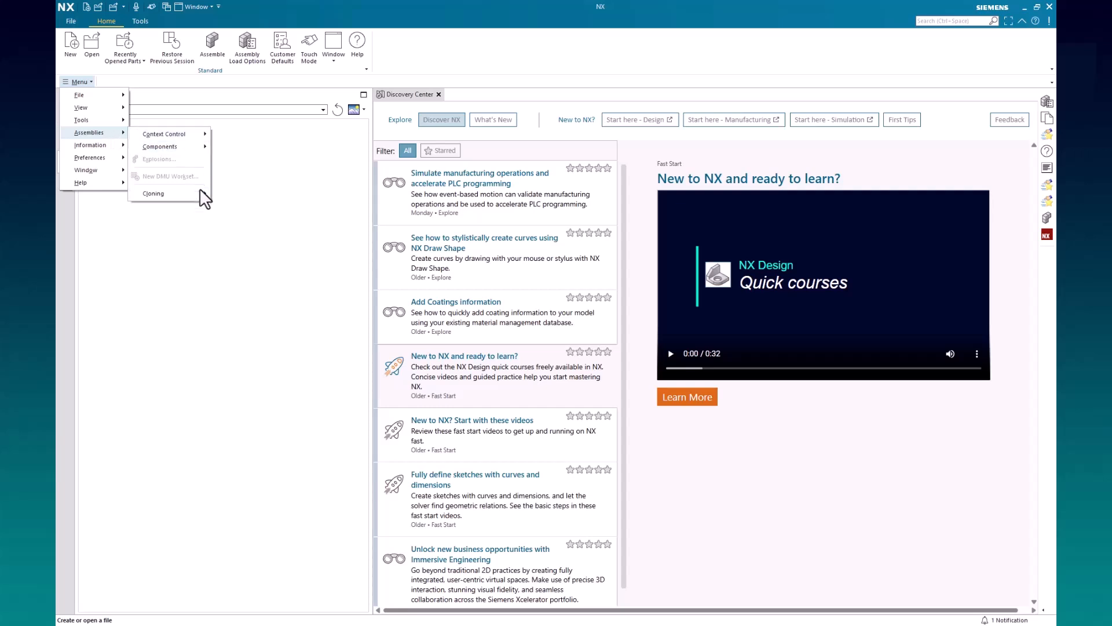
{"action": "mouse_move", "coordinate": [197, 195]}
{"action": "left_click", "coordinate": [286, 197]}
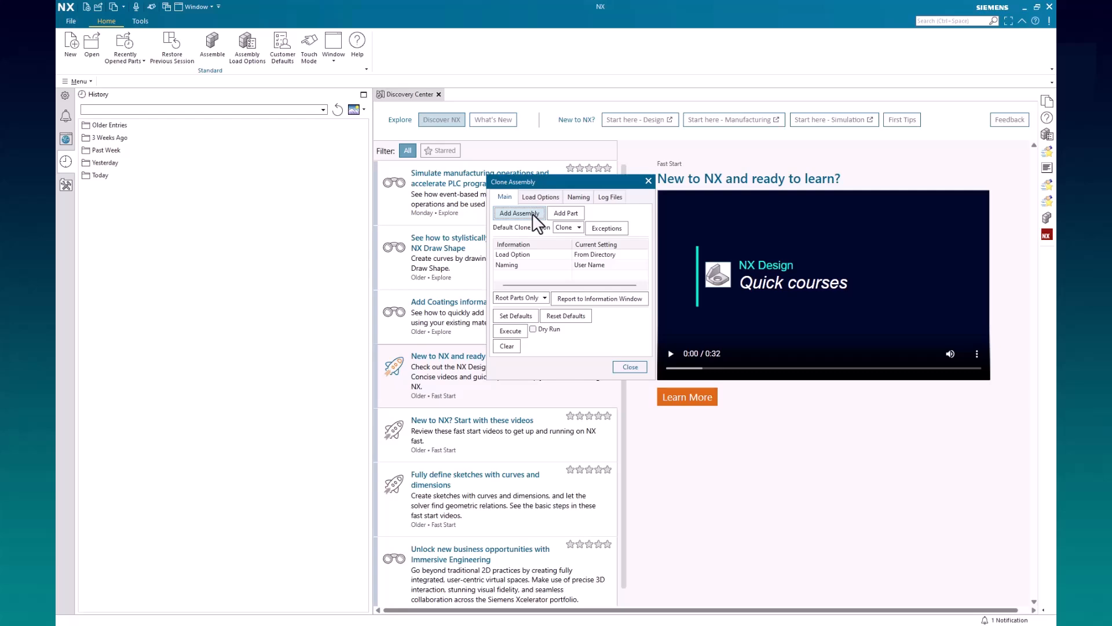
{"action": "left_click", "coordinate": [533, 213]}
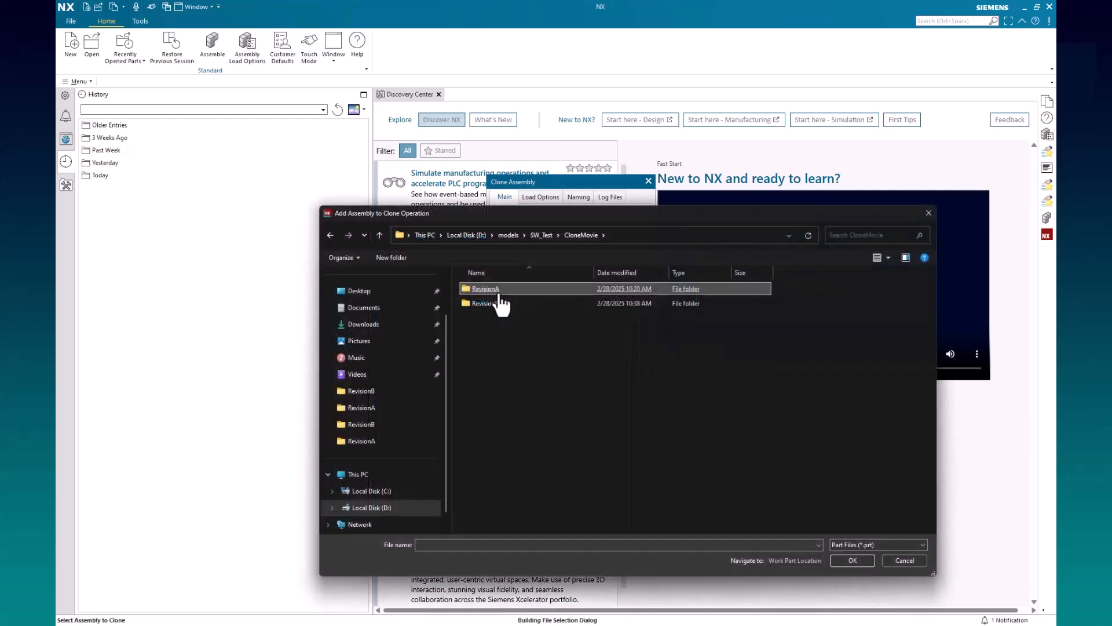
{"action": "double_click", "coordinate": [497, 292]}
{"action": "left_click", "coordinate": [865, 545]}
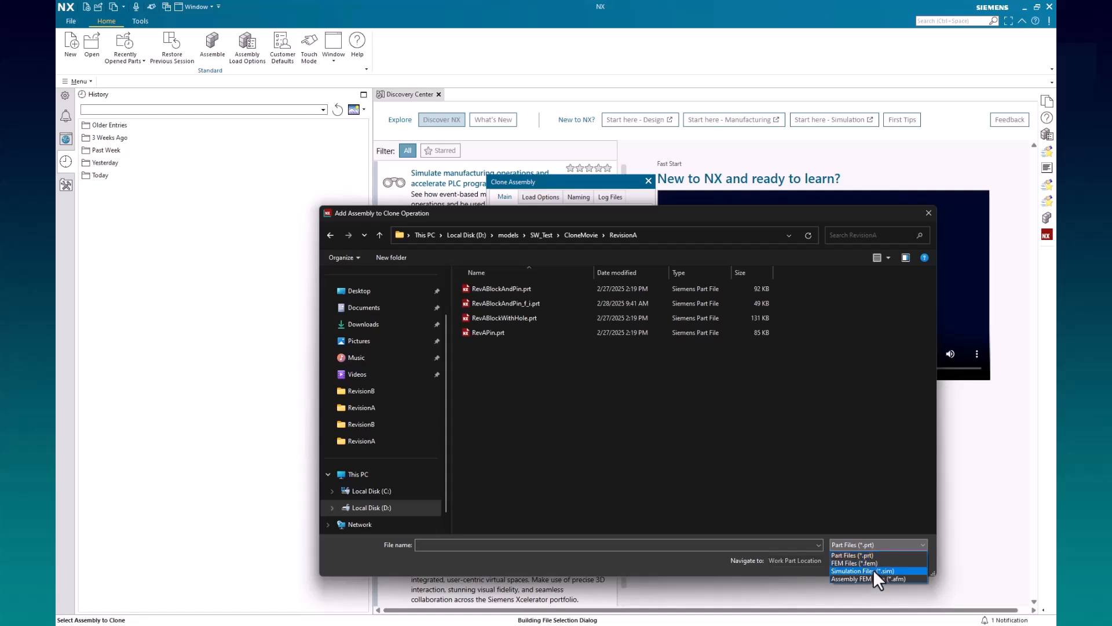
{"action": "left_click", "coordinate": [873, 570]}
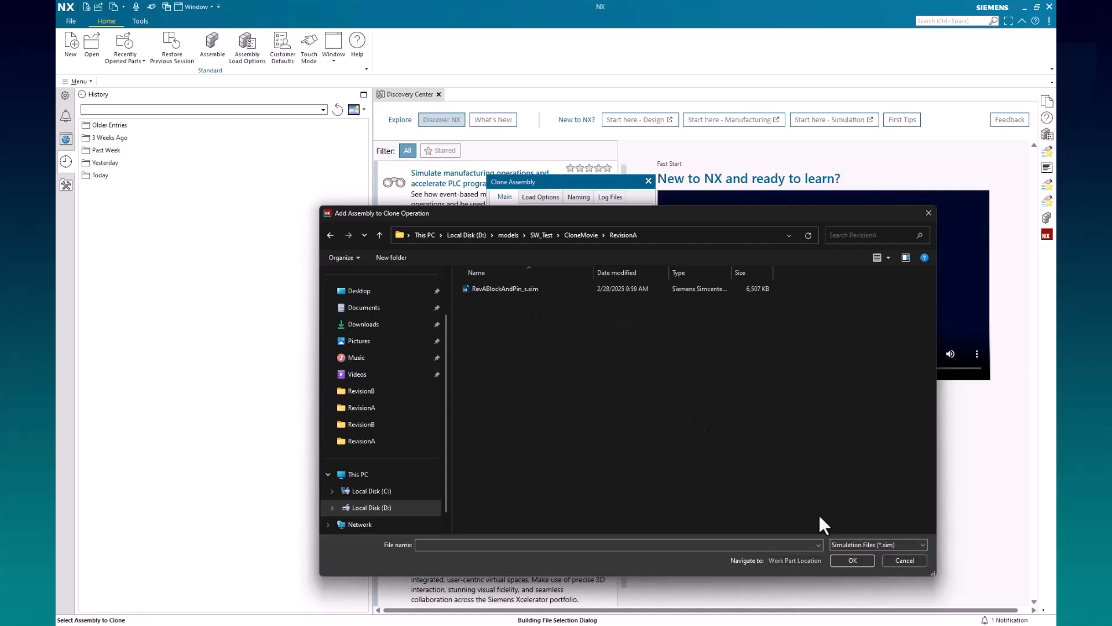
{"action": "double_click", "coordinate": [512, 290]}
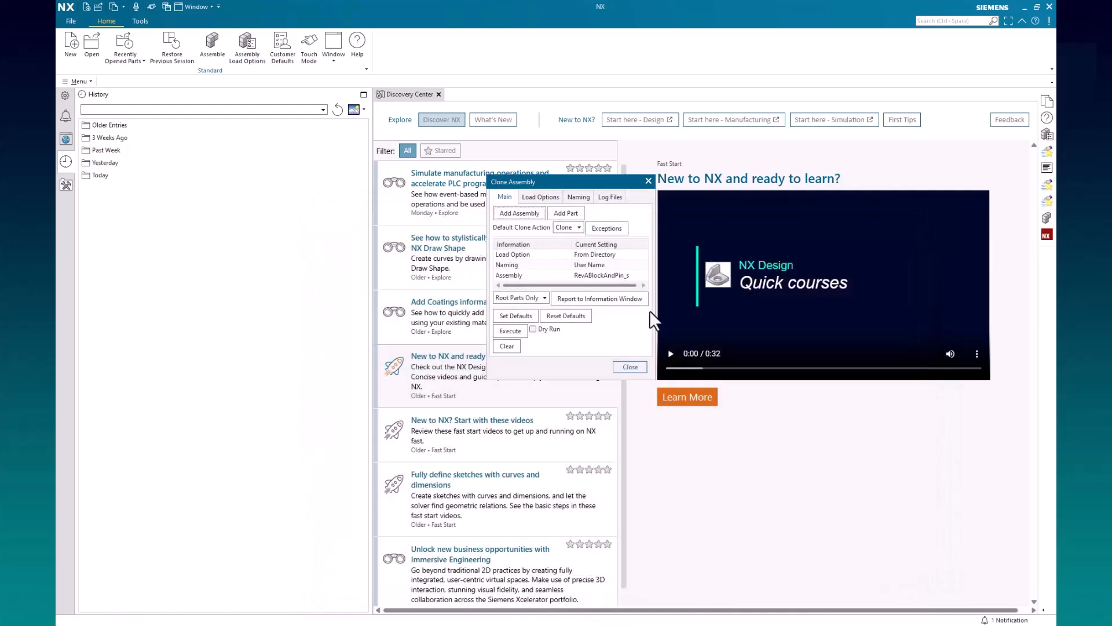
Enlarge and reposition the Clone Assembly dialog to review the added RevABlockAndPin_s assembly entry
{"action": "left_click_drag", "start_coordinate": [651, 380], "coordinate": [696, 425]}
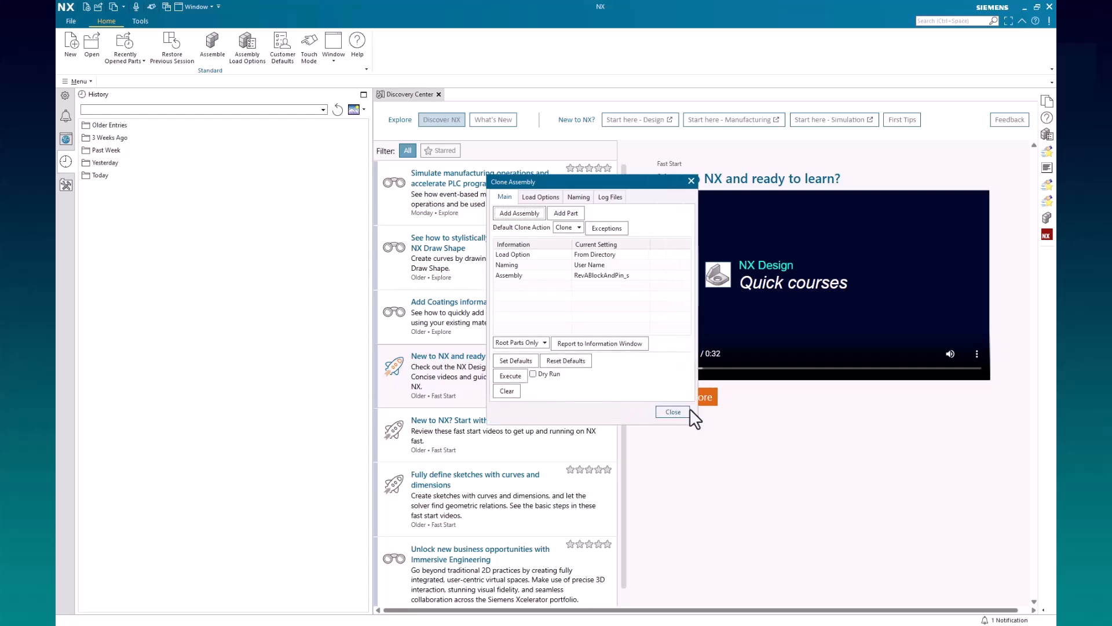
{"action": "left_click", "coordinate": [530, 274]}
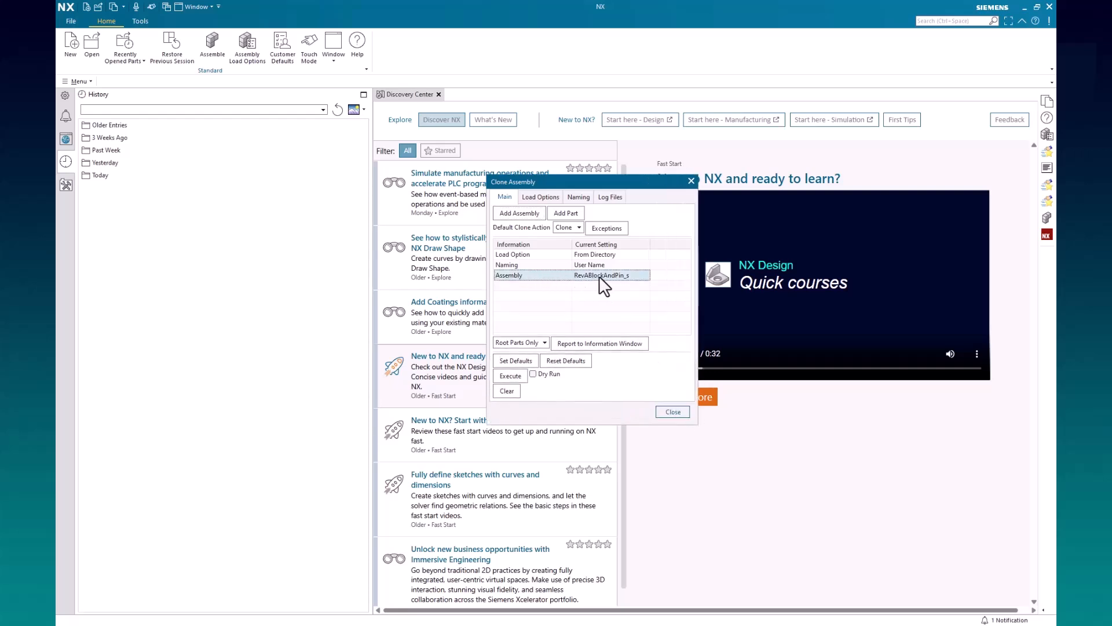
{"action": "left_click_drag", "start_coordinate": [623, 177], "coordinate": [605, 155]}
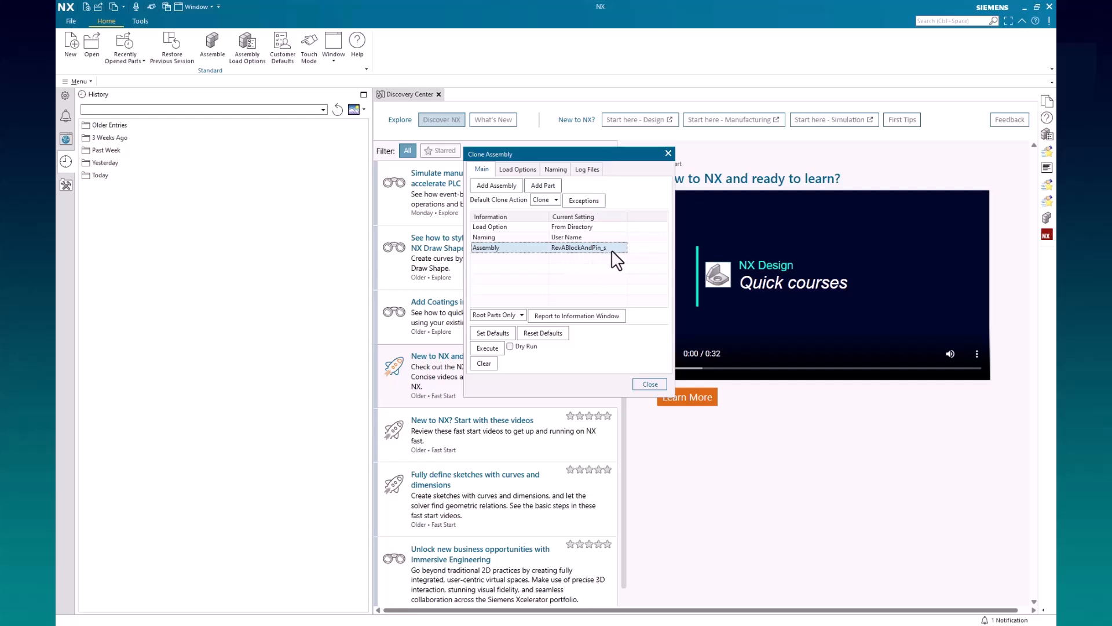
Apply a Retain action exception to RevAPin in the clone operation
{"action": "left_click", "coordinate": [582, 201]}
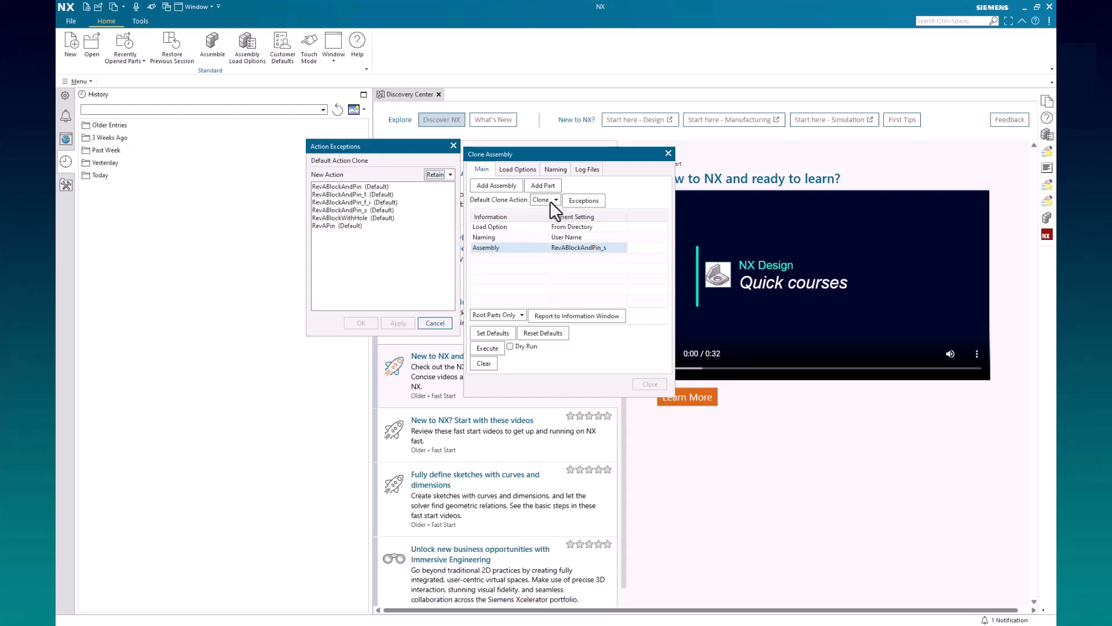
{"action": "left_click", "coordinate": [370, 226]}
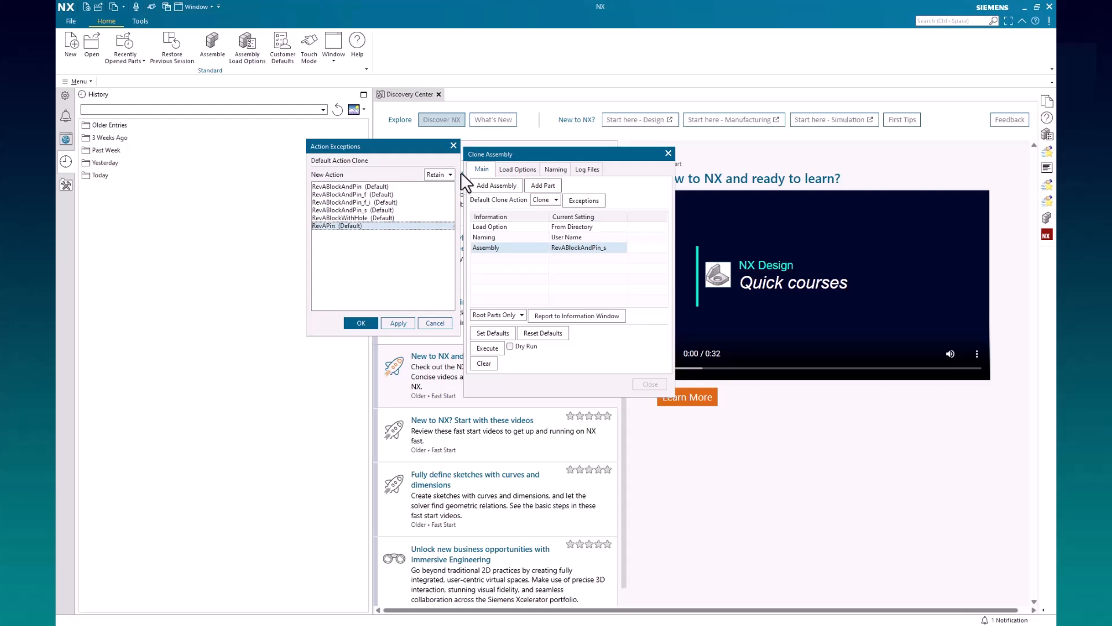
{"action": "left_click", "coordinate": [436, 174]}
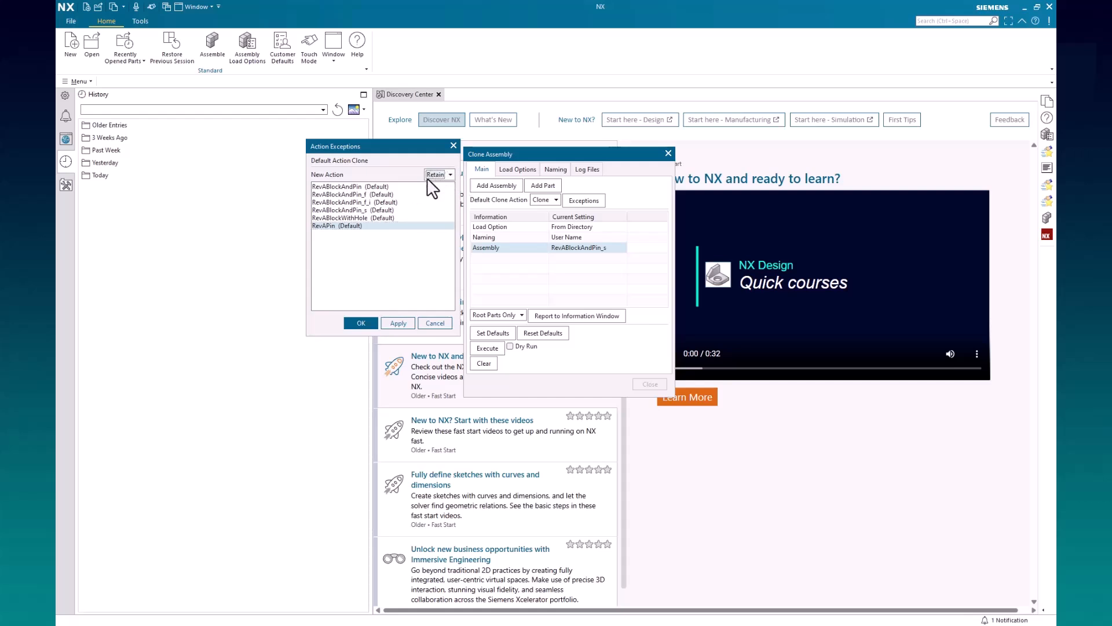
{"action": "left_click", "coordinate": [398, 322]}
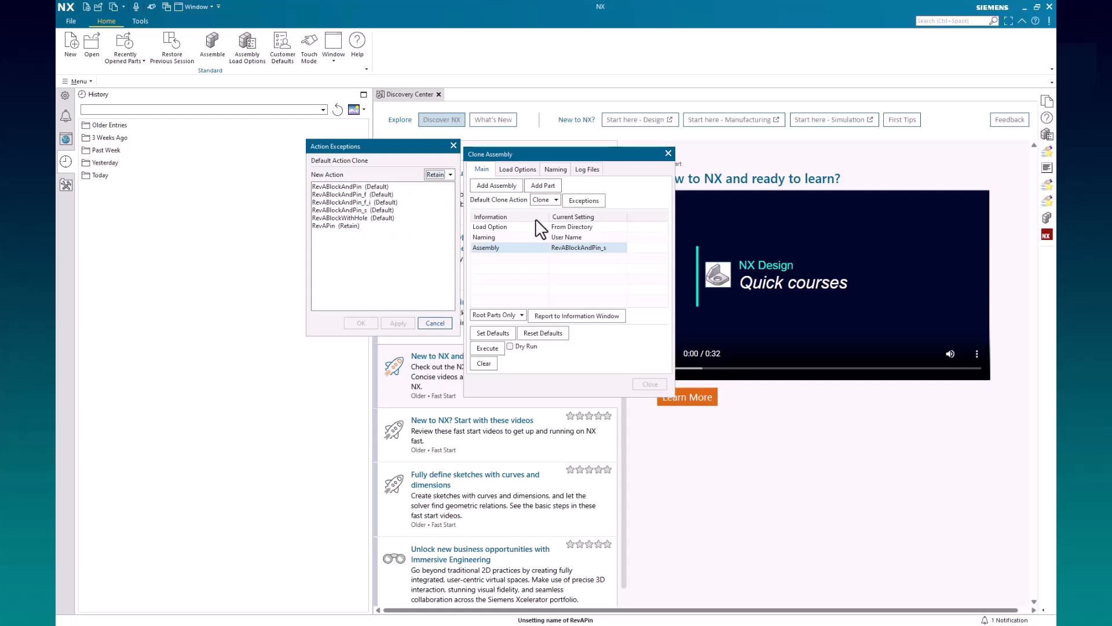
Change the action exception for RevAPin to Clone and accept the exceptions
{"action": "left_click", "coordinate": [363, 226]}
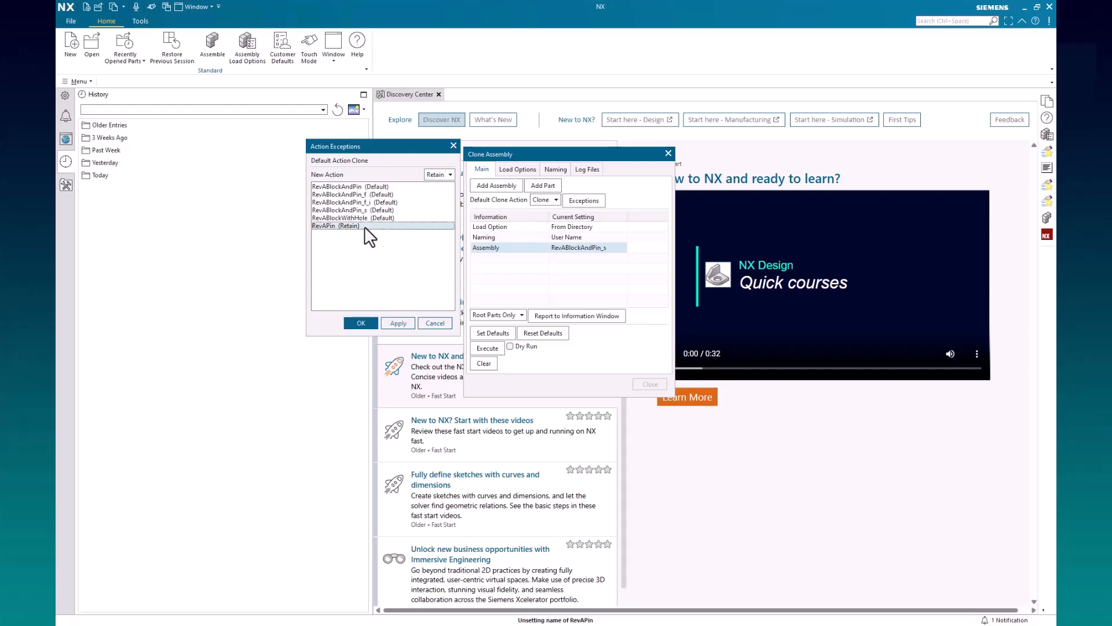
{"action": "left_click", "coordinate": [446, 176]}
{"action": "left_click", "coordinate": [438, 193]}
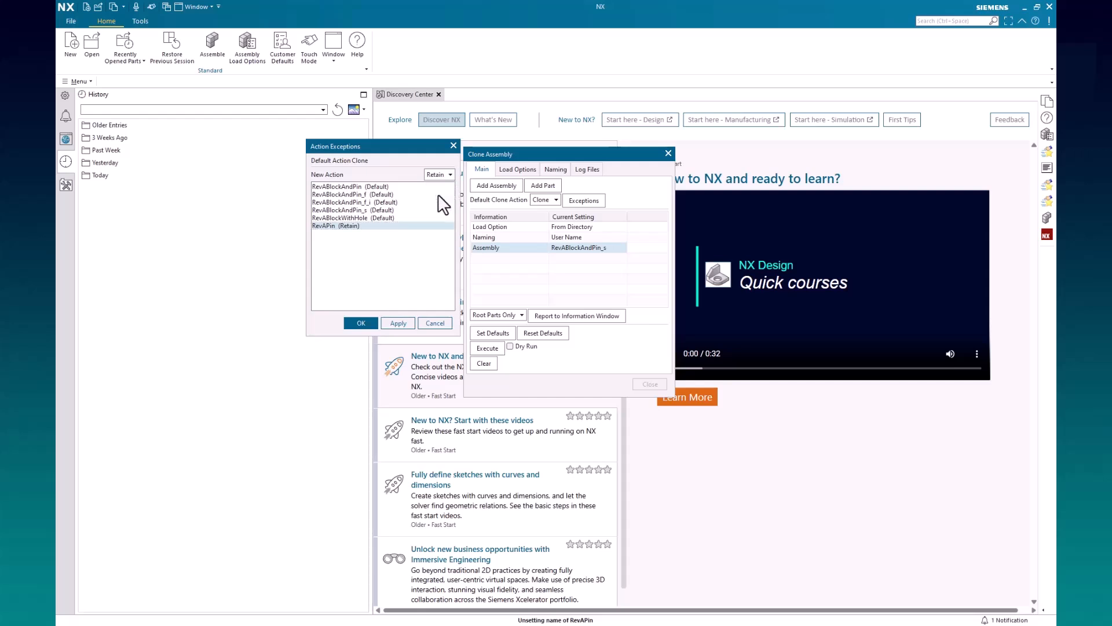
{"action": "left_click", "coordinate": [363, 323]}
{"action": "left_click", "coordinate": [555, 344]}
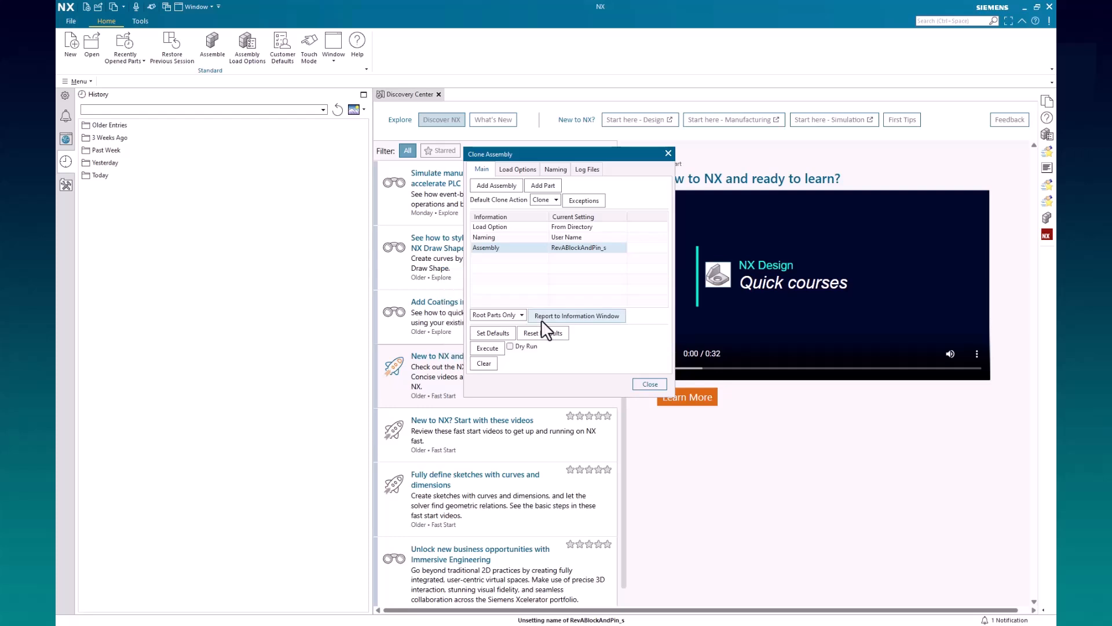
Review the load method and define a Replace naming rule with base string RevA and replacement string RevB
{"action": "left_click", "coordinate": [529, 173]}
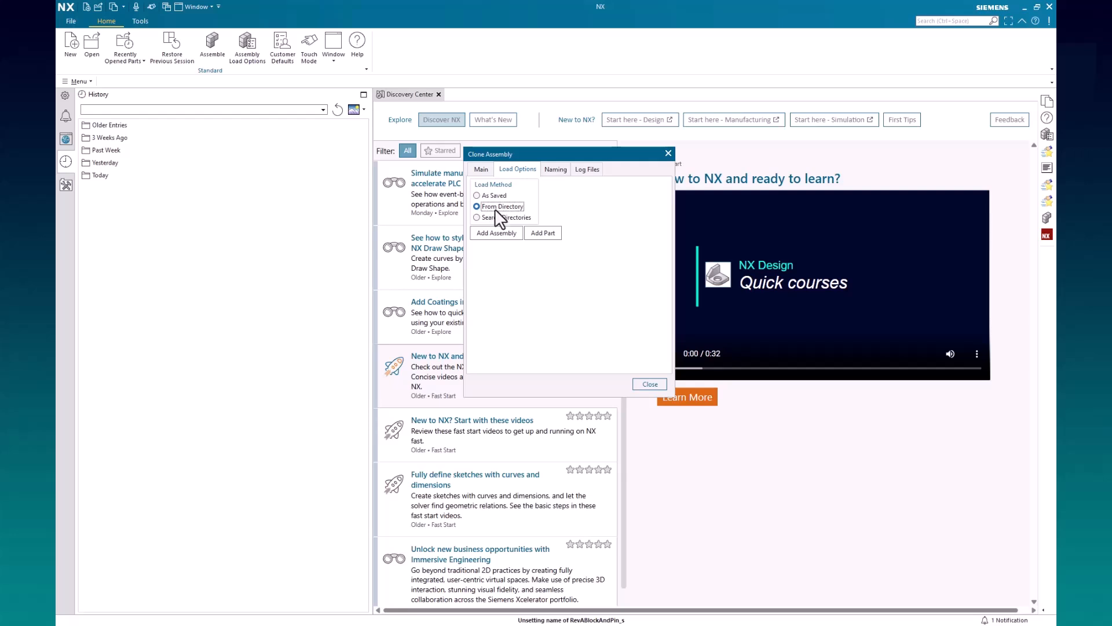
{"action": "left_click", "coordinate": [556, 170]}
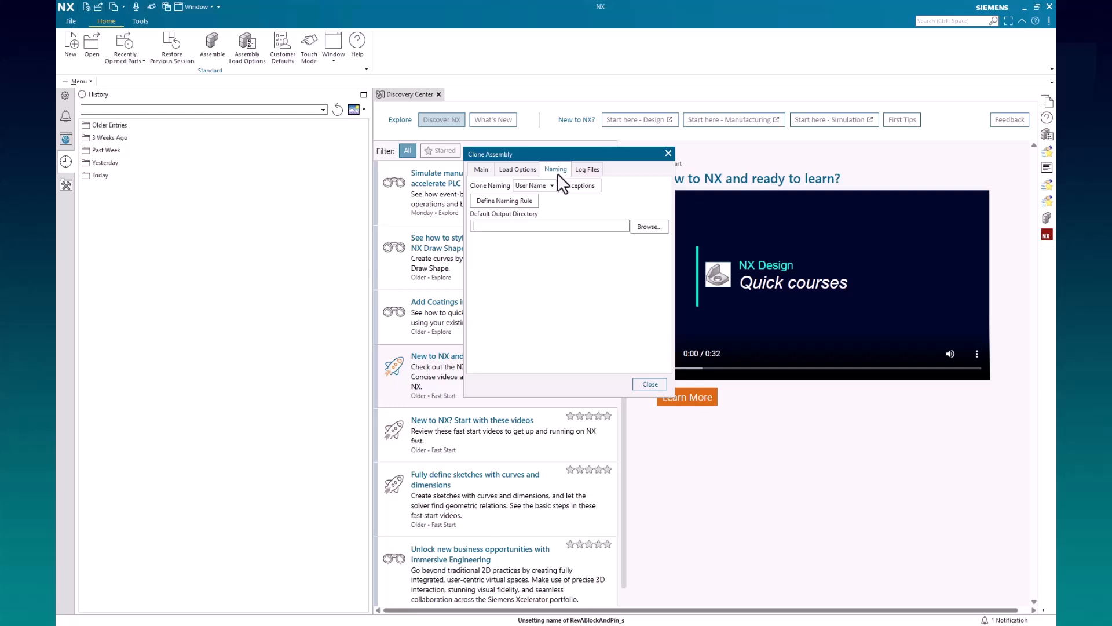
{"action": "left_click", "coordinate": [520, 200]}
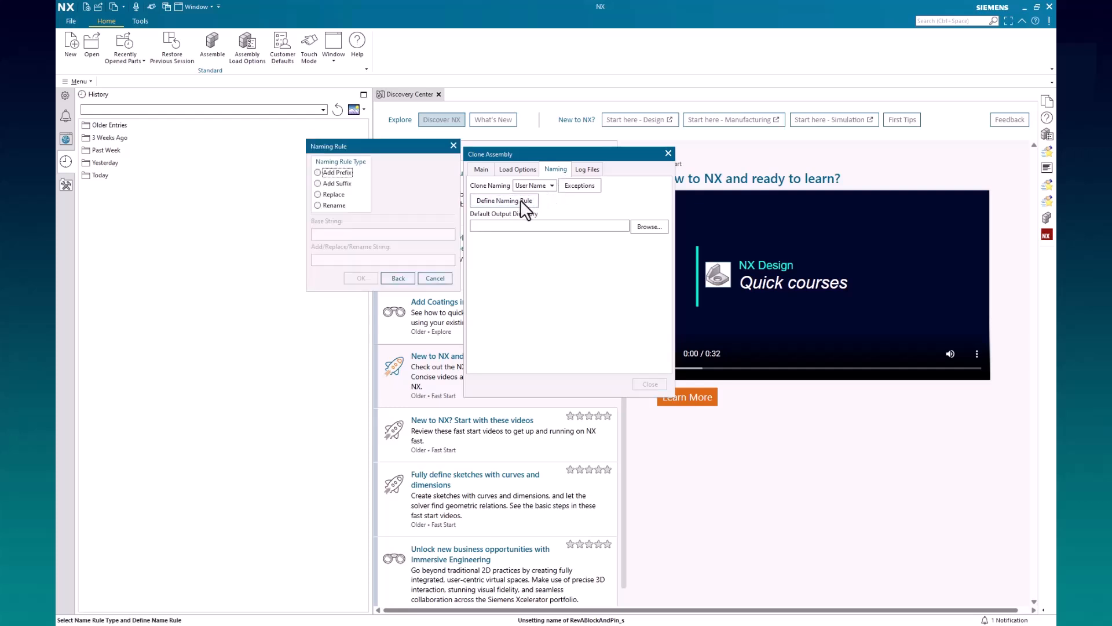
{"action": "left_click", "coordinate": [334, 194]}
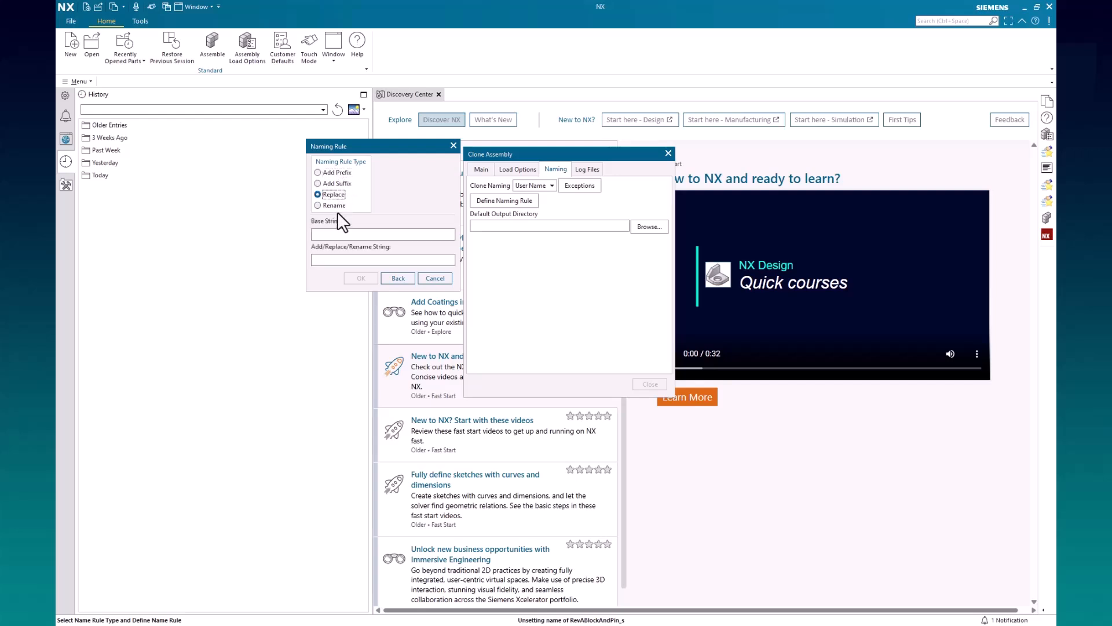
{"action": "type", "text": "RevA"}
{"action": "left_click", "coordinate": [338, 259]}
{"action": "type", "text": "RevB"}
{"action": "key", "text": "Return"}
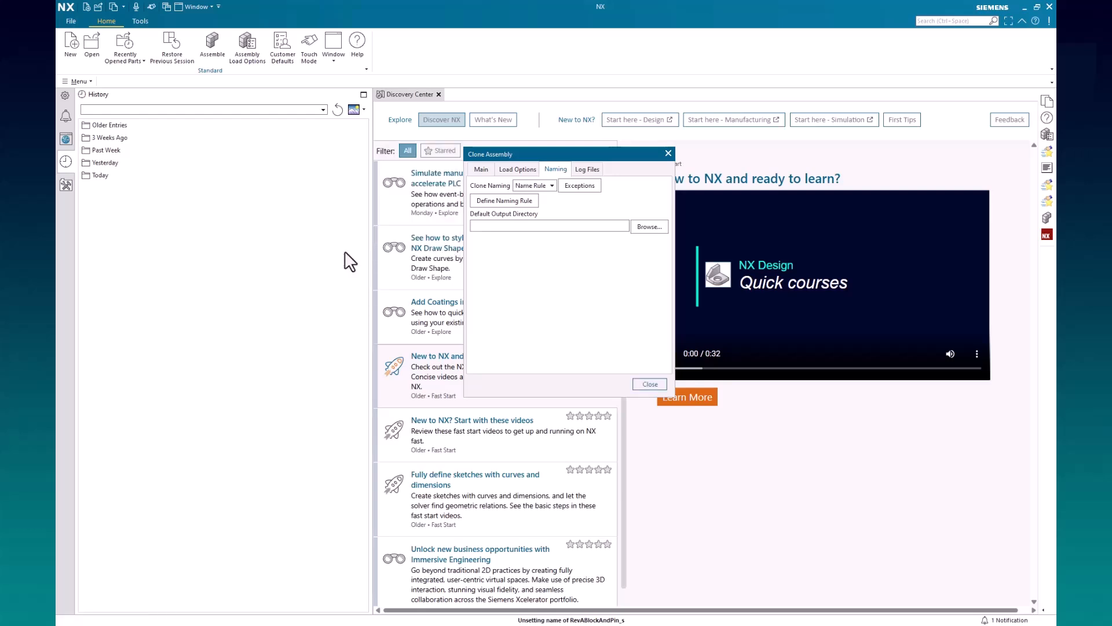
Set the default output directory of the clone to D:\models\SW_Test\CloneMovie\RevisionB
{"action": "left_click", "coordinate": [641, 226]}
{"action": "left_click", "coordinate": [672, 165]}
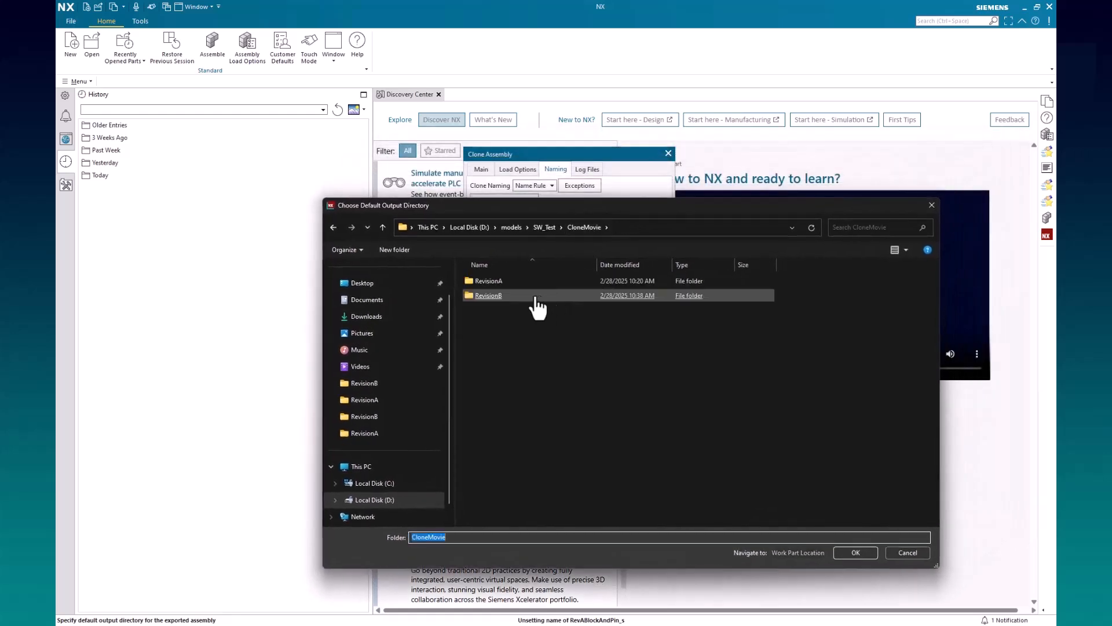
{"action": "double_click", "coordinate": [496, 296]}
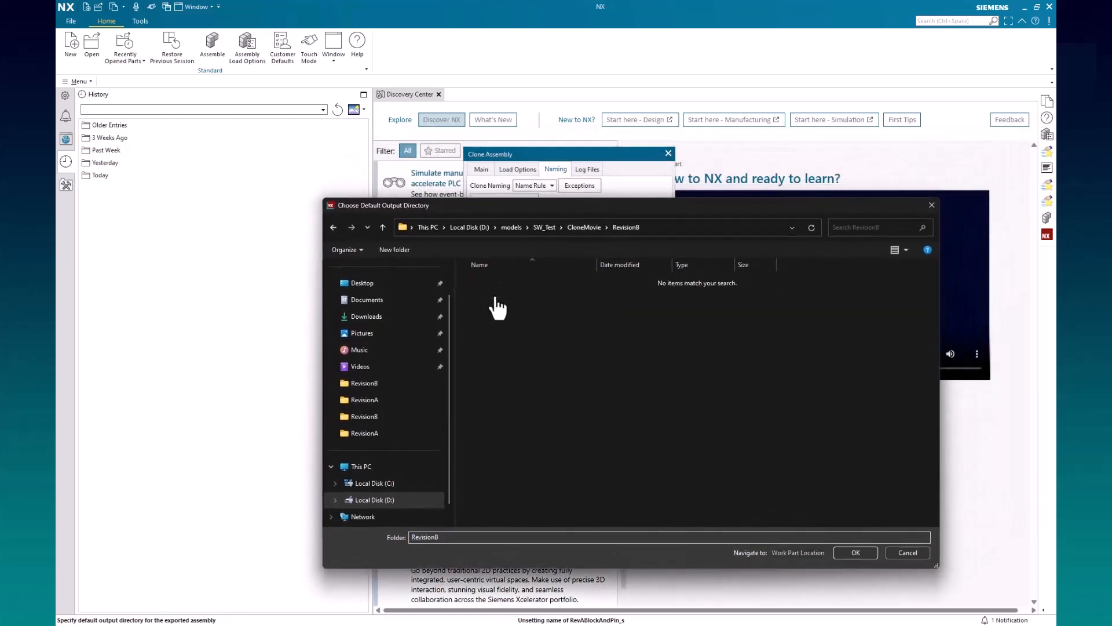
{"action": "left_click", "coordinate": [855, 552]}
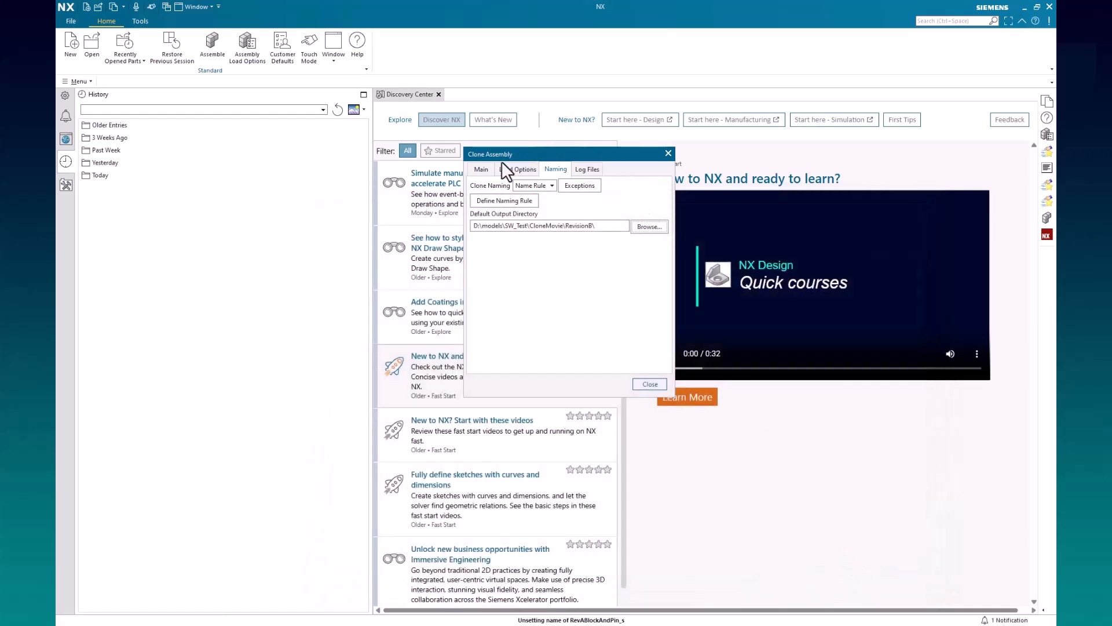
Execute the clone operation without a dry run, review the assembly cloning log and close it
{"action": "left_click", "coordinate": [481, 168]}
{"action": "left_click_drag", "start_coordinate": [541, 154], "coordinate": [530, 116]}
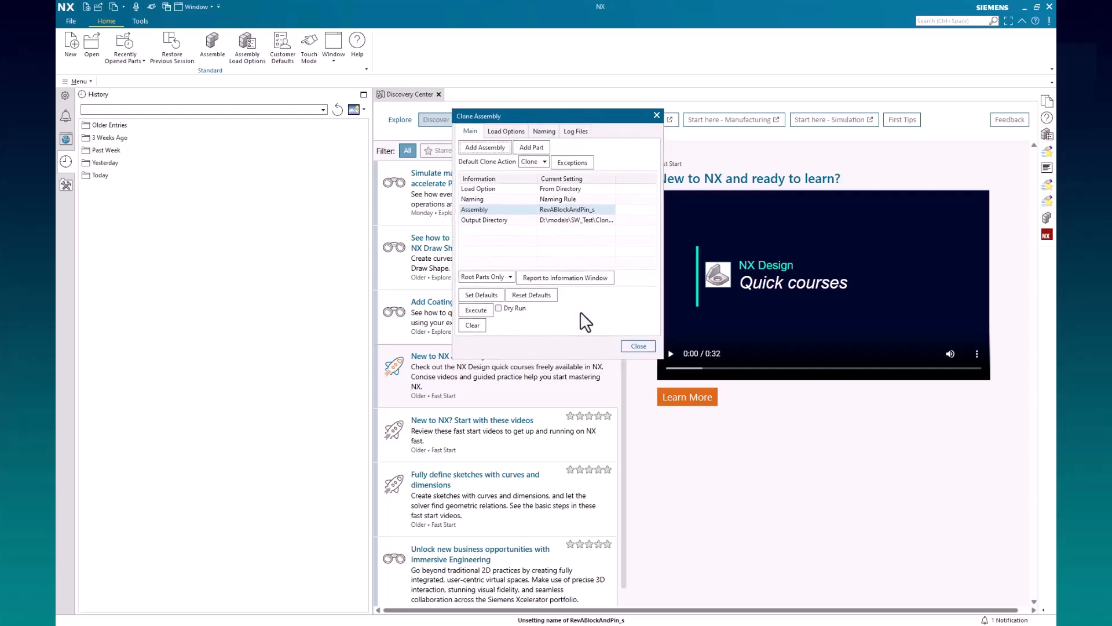
{"action": "left_click", "coordinate": [485, 311]}
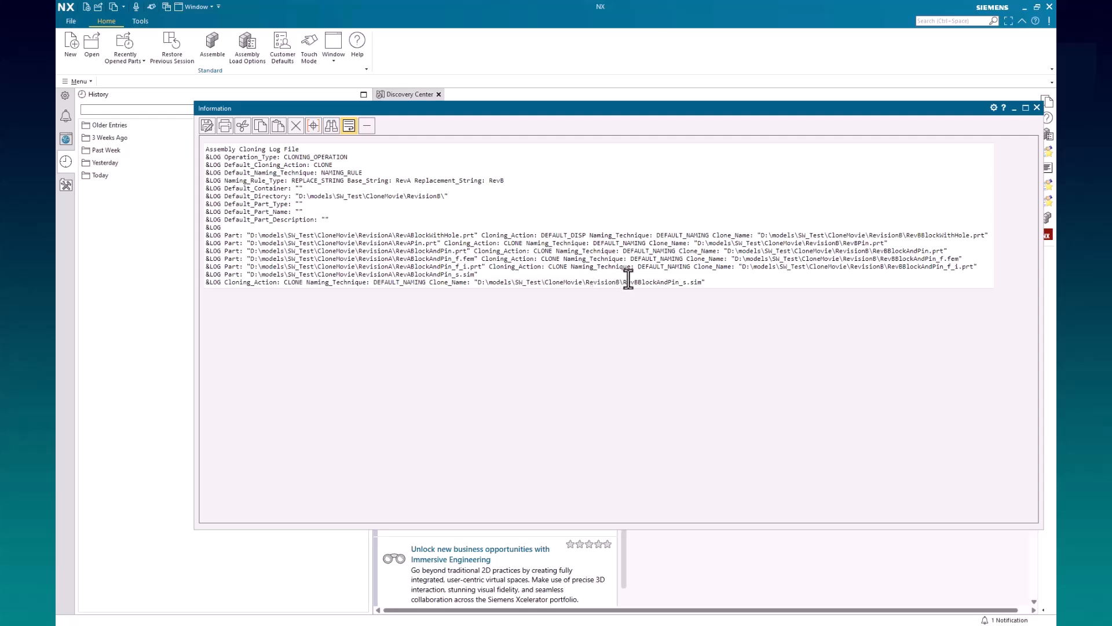
{"action": "left_click_drag", "start_coordinate": [616, 283], "coordinate": [585, 282]}
{"action": "left_click", "coordinate": [1036, 107]}
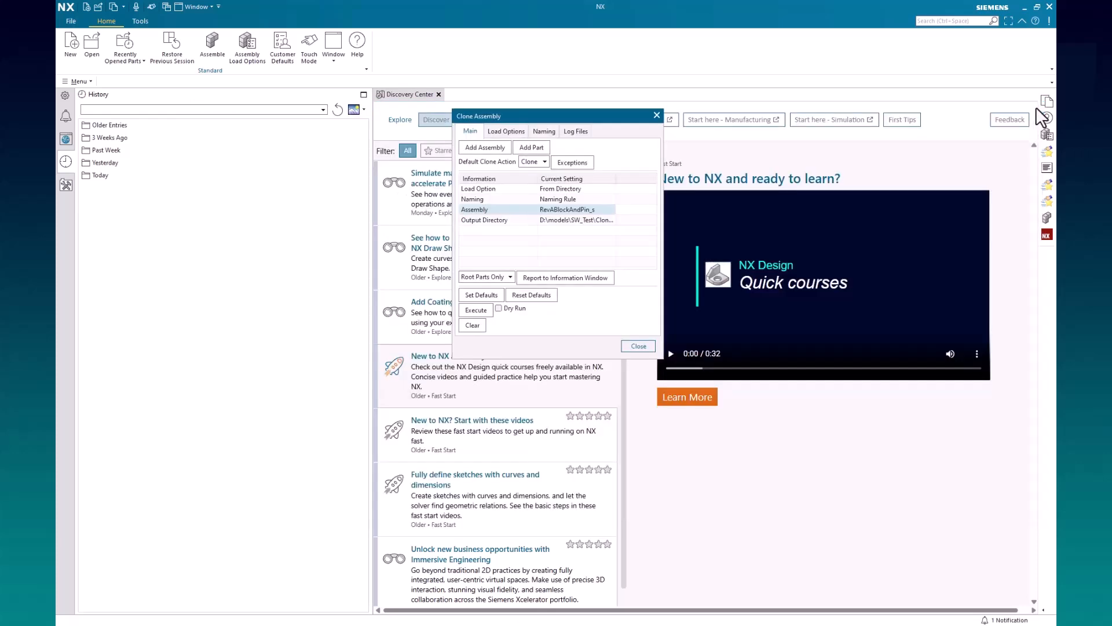
Look over the available report detail levels and close the Clone Assembly dialog
{"action": "left_click", "coordinate": [503, 277]}
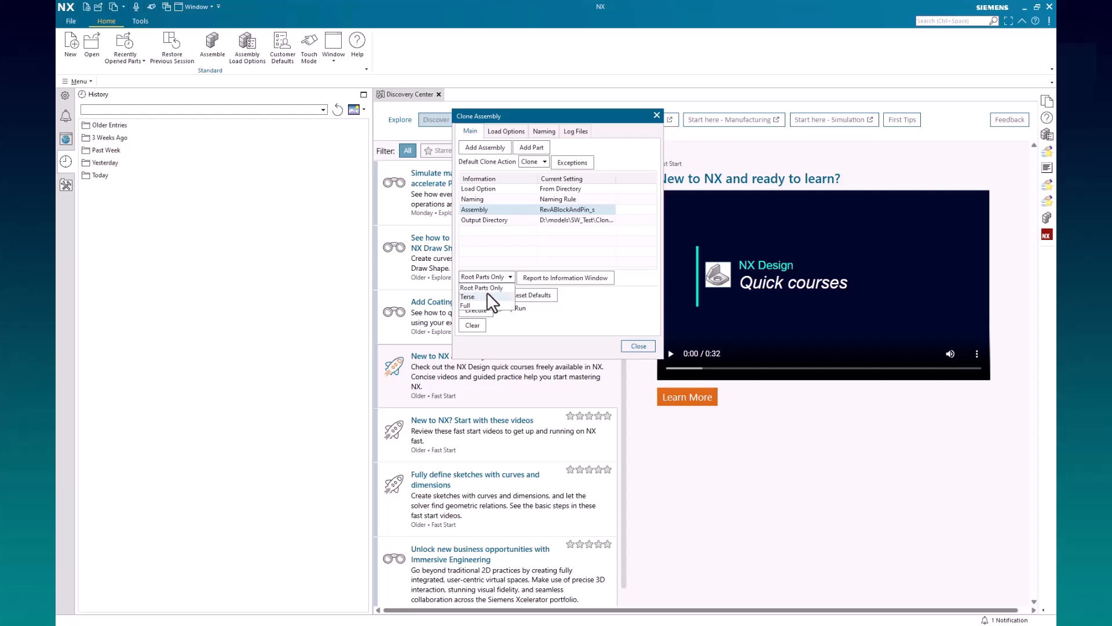
{"action": "left_click", "coordinate": [500, 277]}
{"action": "left_click", "coordinate": [603, 314]}
{"action": "left_click", "coordinate": [637, 346]}
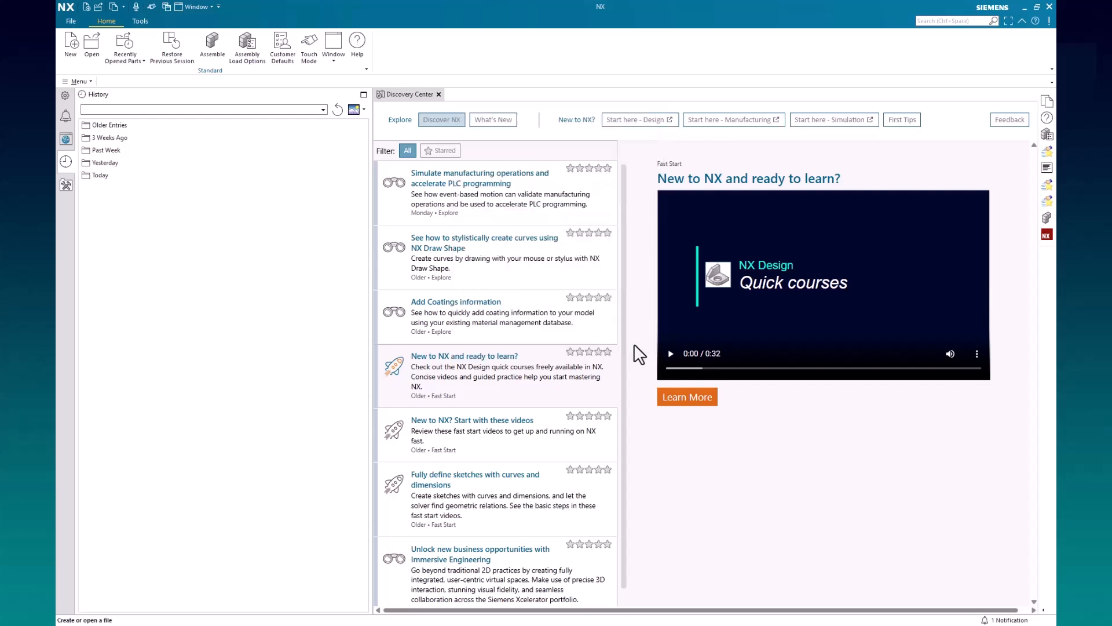
Switch to File Explorer and open the RevisionB folder inside CloneMovie to check the cloned files
{"action": "key", "text": "alt+Tab"}
{"action": "left_click", "coordinate": [634, 112]}
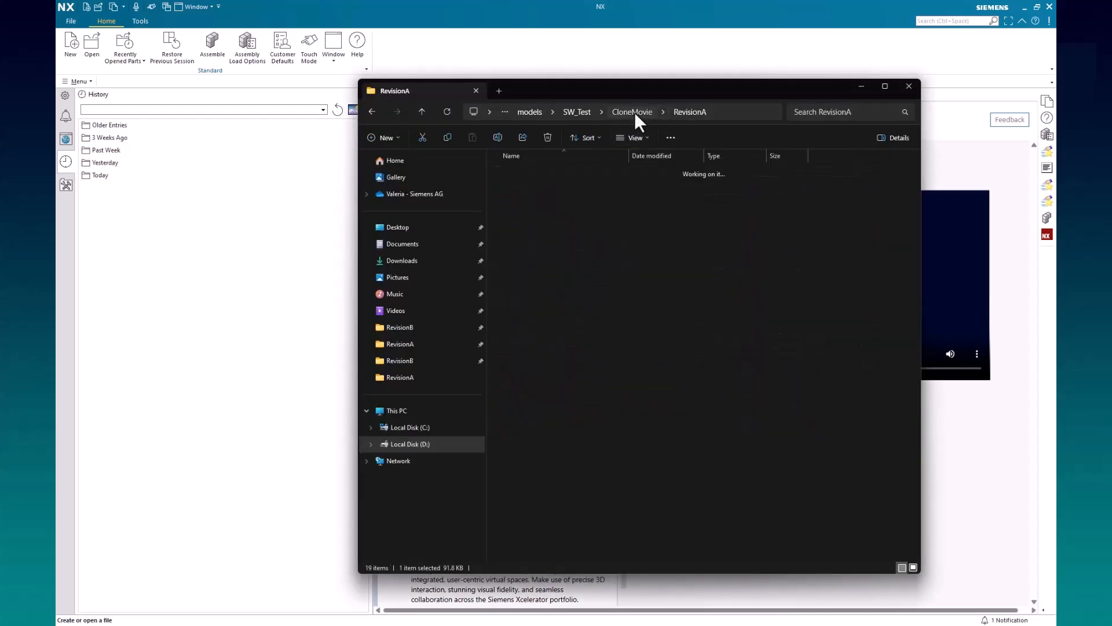
{"action": "double_click", "coordinate": [536, 186]}
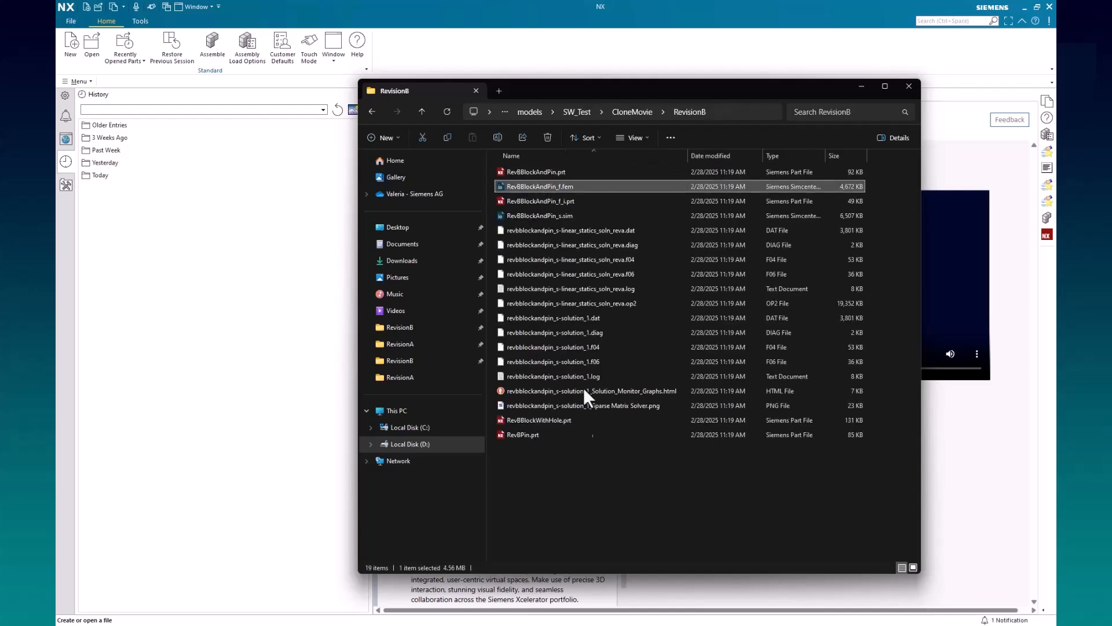
{"action": "left_click", "coordinate": [644, 478]}
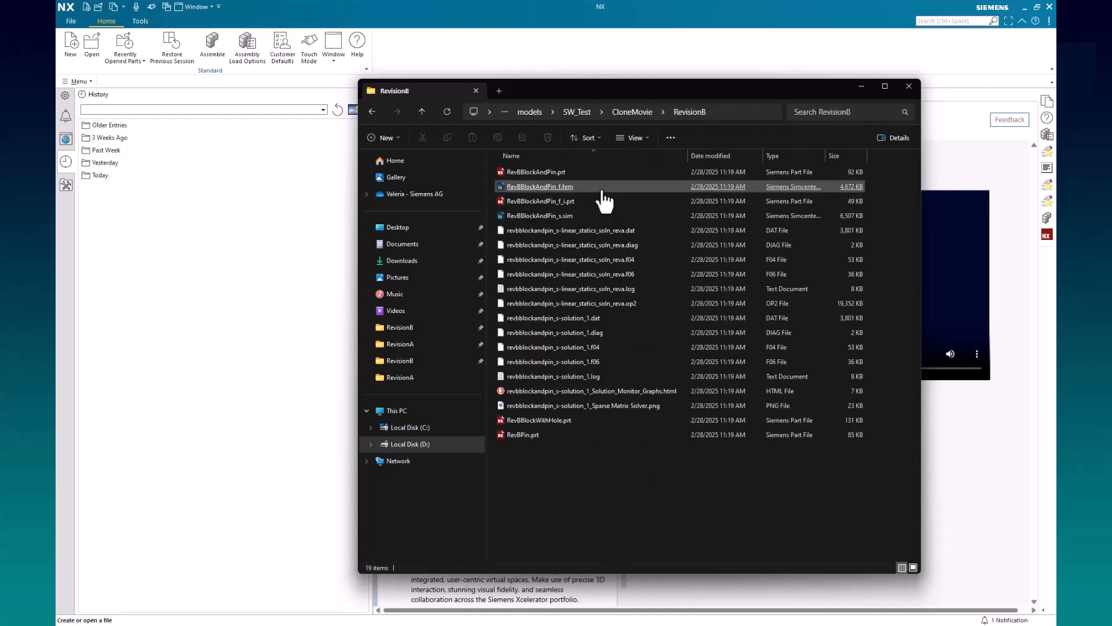
Open RevBBlockAndPin_s.sim from the RevisionB folder in NX and inspect the displacement result
{"action": "left_click", "coordinate": [586, 216]}
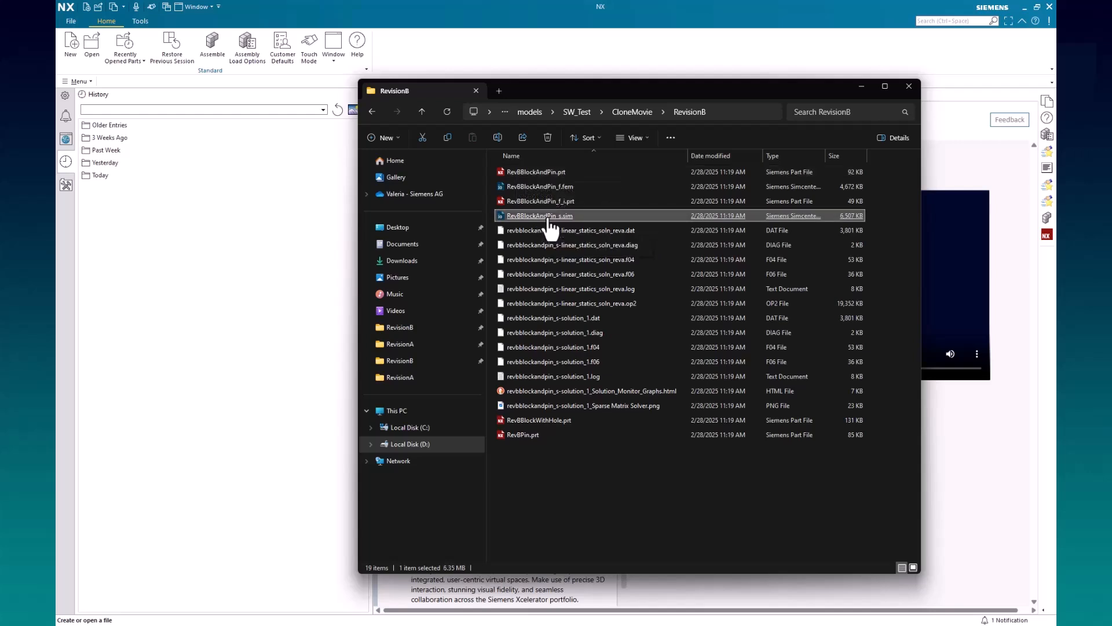
{"action": "left_click_drag", "start_coordinate": [550, 226], "coordinate": [301, 249]}
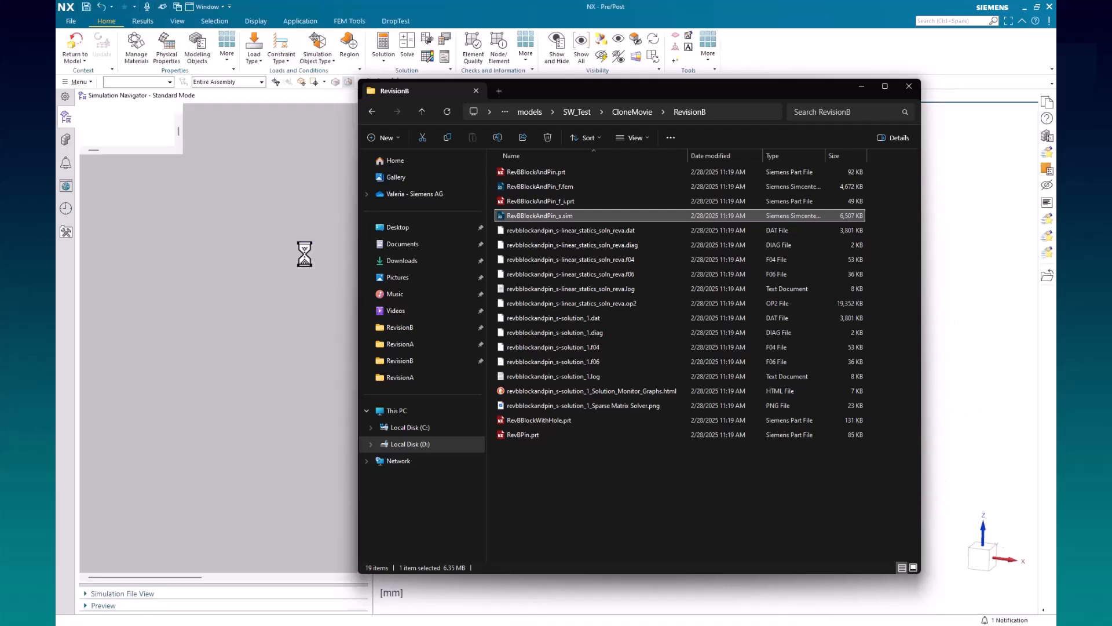
{"action": "left_click", "coordinate": [569, 2]}
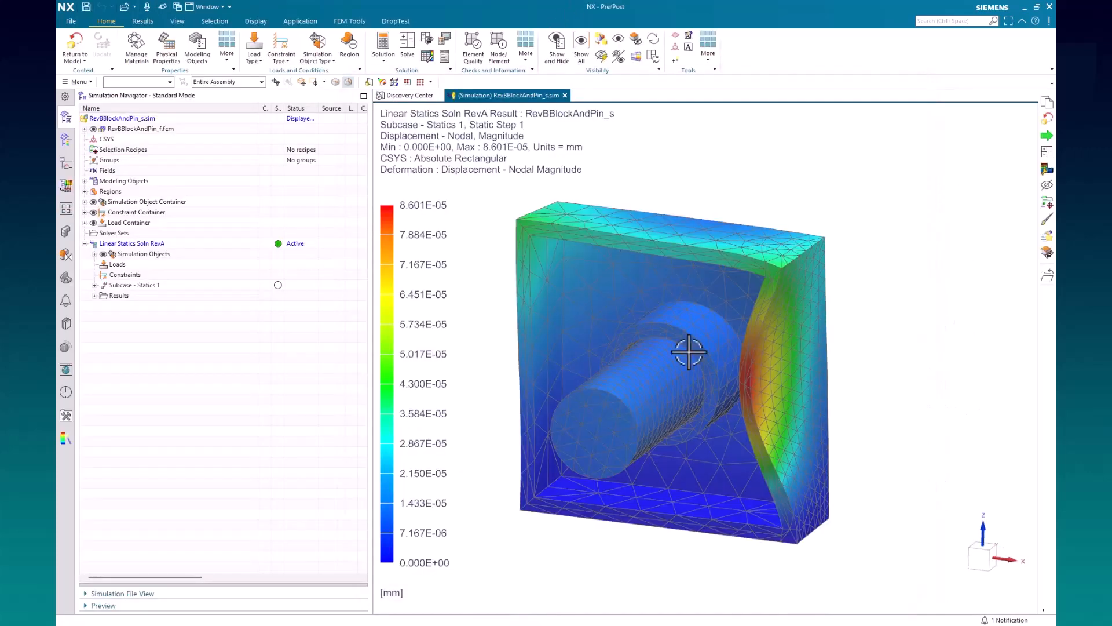
{"action": "middle_click_drag", "start_coordinate": [706, 371], "coordinate": [707, 392]}
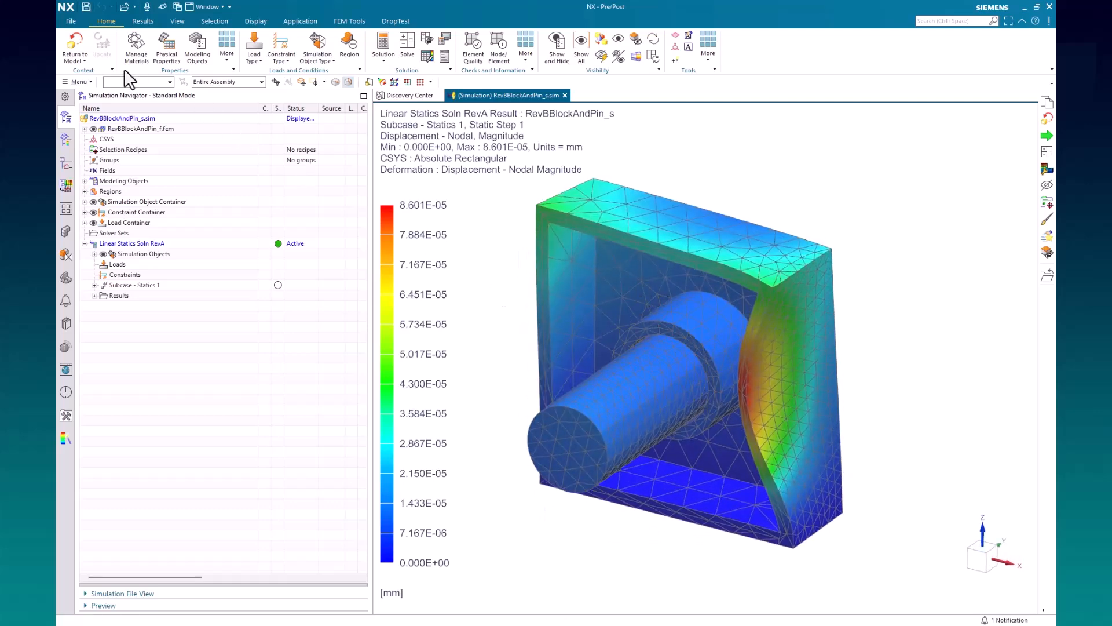
Return from the result display to the model and make RevBBlockAndPin_f.fem the work part
{"action": "left_click", "coordinate": [75, 46]}
{"action": "right_click", "coordinate": [156, 130]}
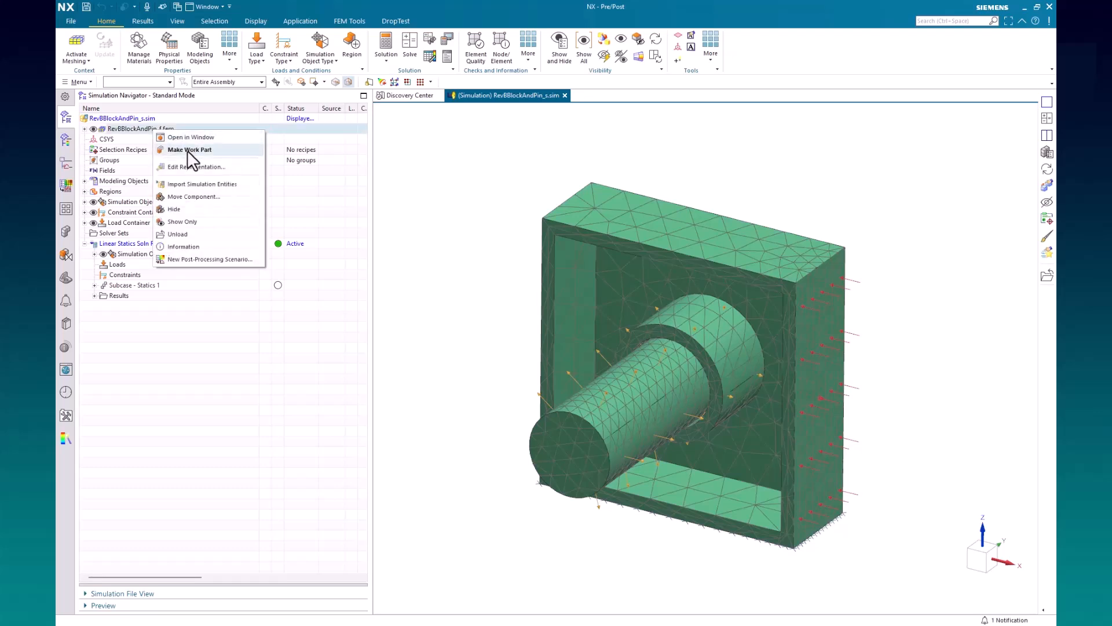
{"action": "left_click", "coordinate": [187, 150]}
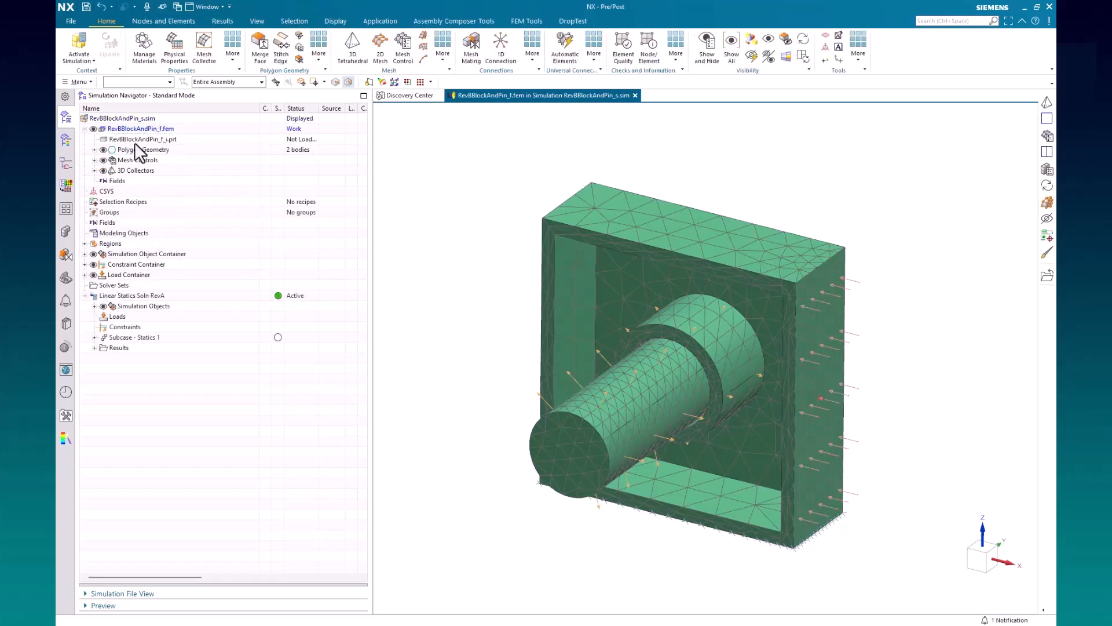
Load and display the idealized part RevBBlockAndPin_f_i.prt, and return to the RevBBlockAndPin_f.fem window
{"action": "left_click", "coordinate": [165, 151]}
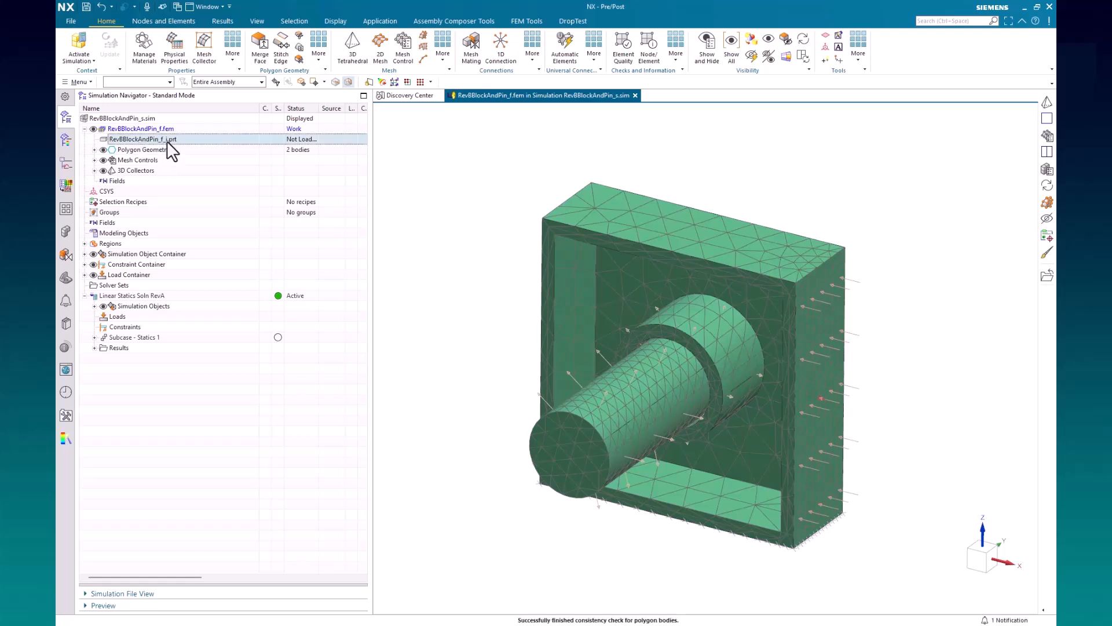
{"action": "right_click", "coordinate": [166, 140]}
{"action": "left_click", "coordinate": [189, 148]}
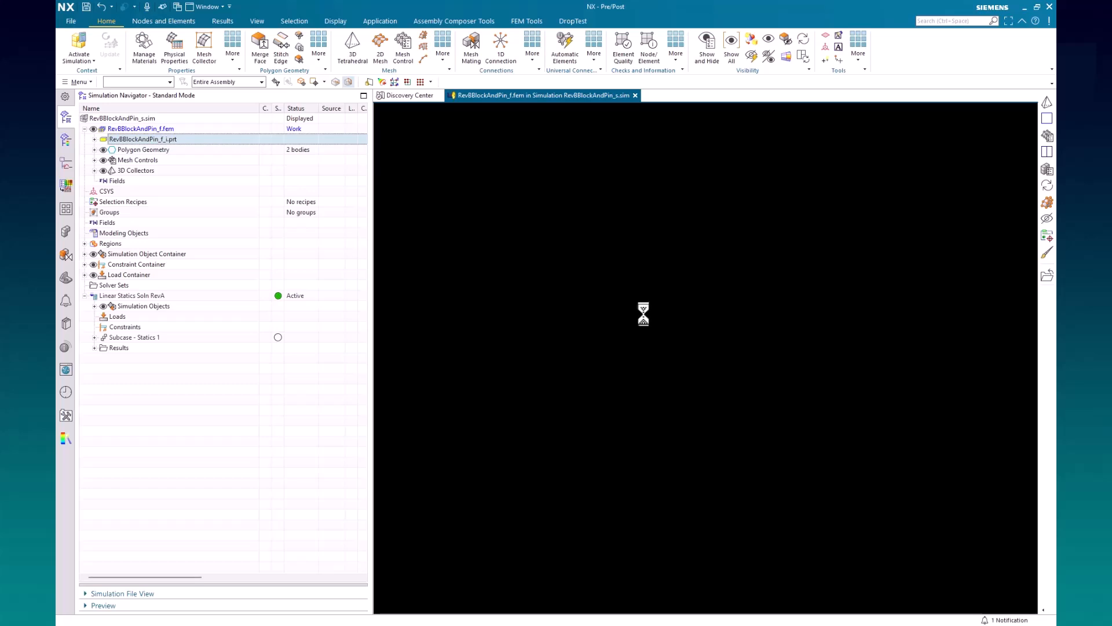
{"action": "key", "text": "Return"}
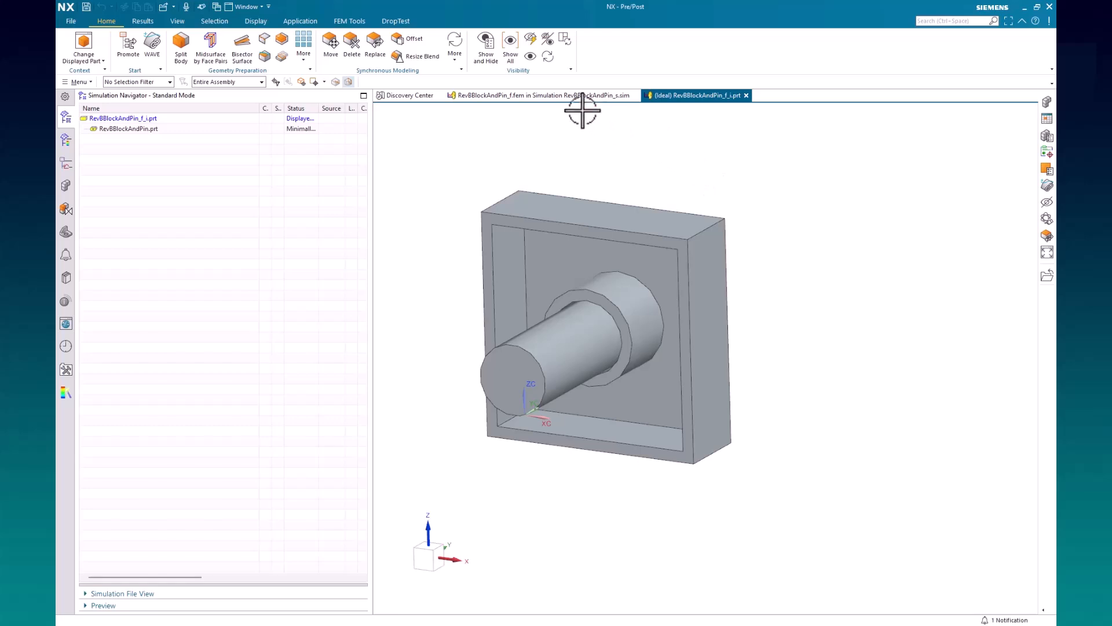
{"action": "left_click", "coordinate": [566, 96]}
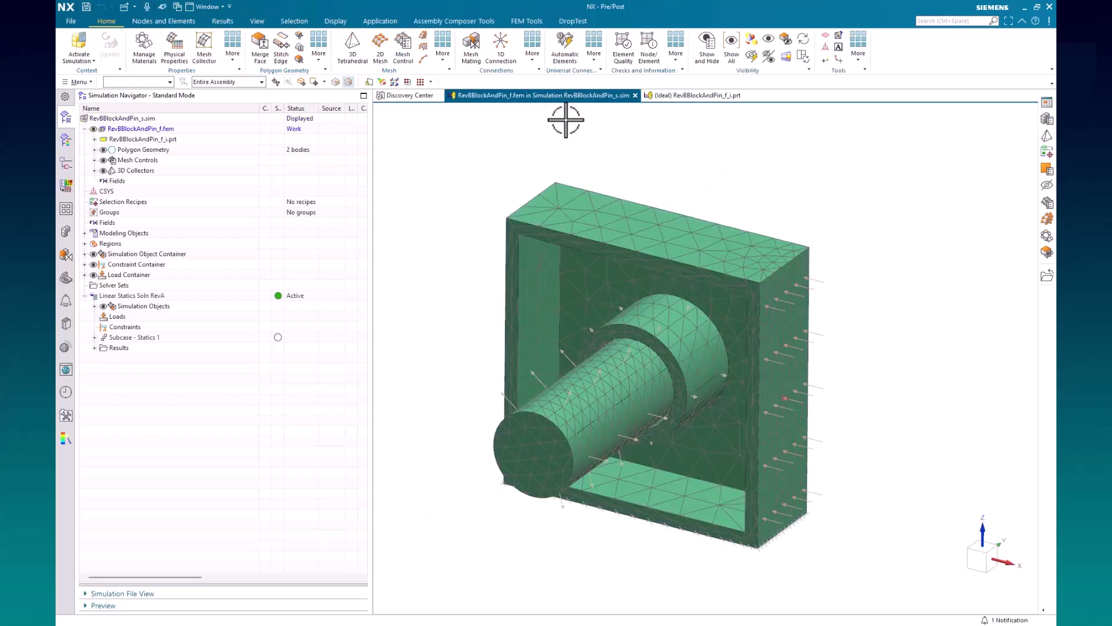